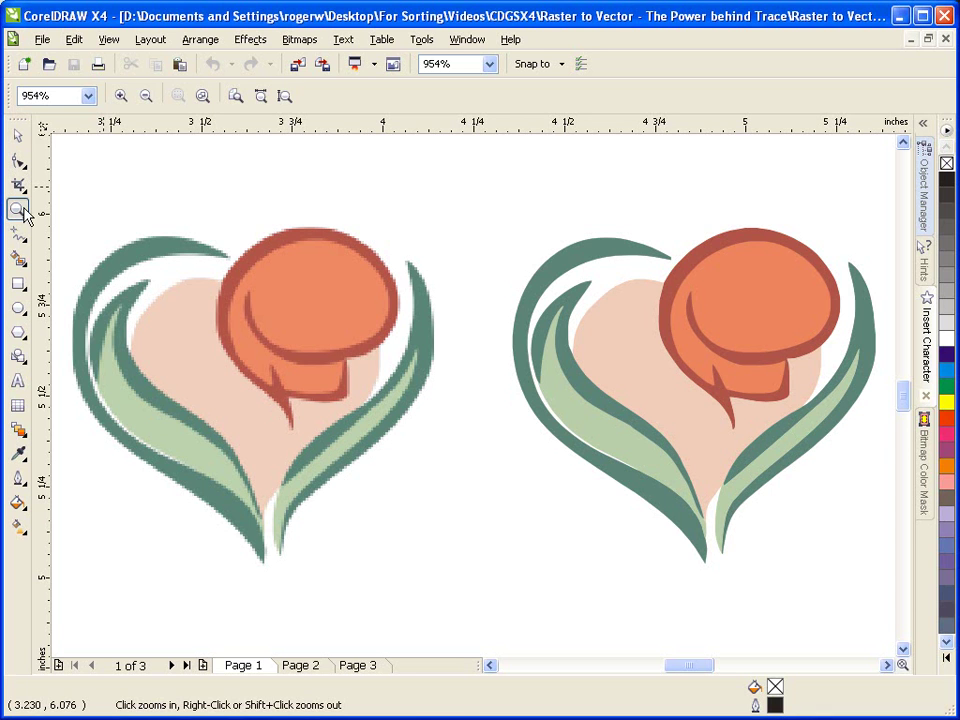
Zoom in on the bitmap bloom's edge until individual pixels show, then zoom back out.
click(389, 336)
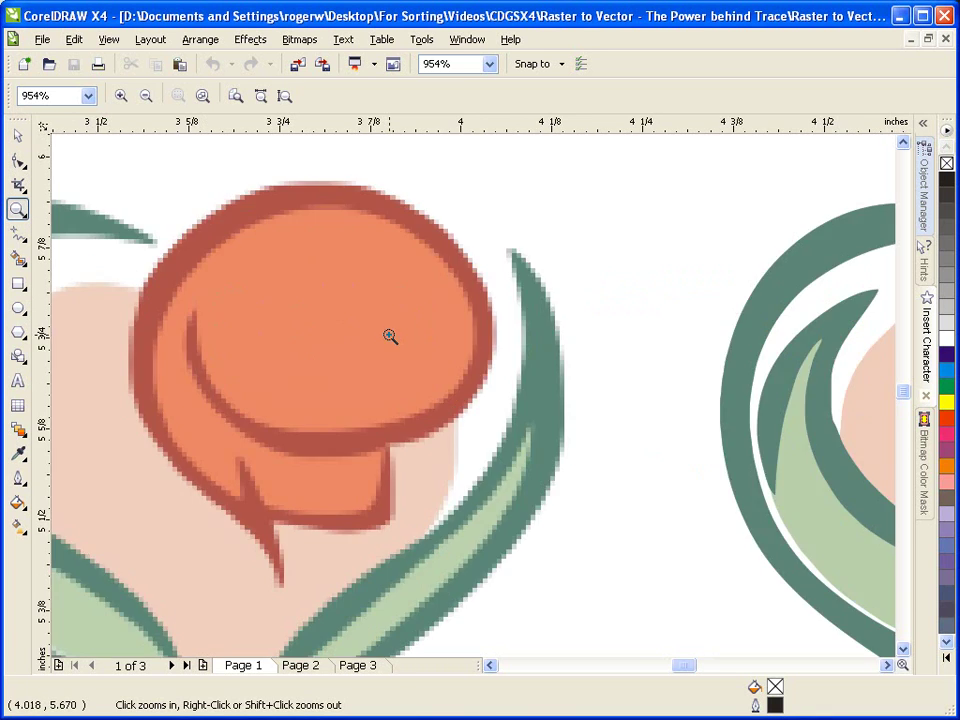
click(452, 414)
click(489, 414)
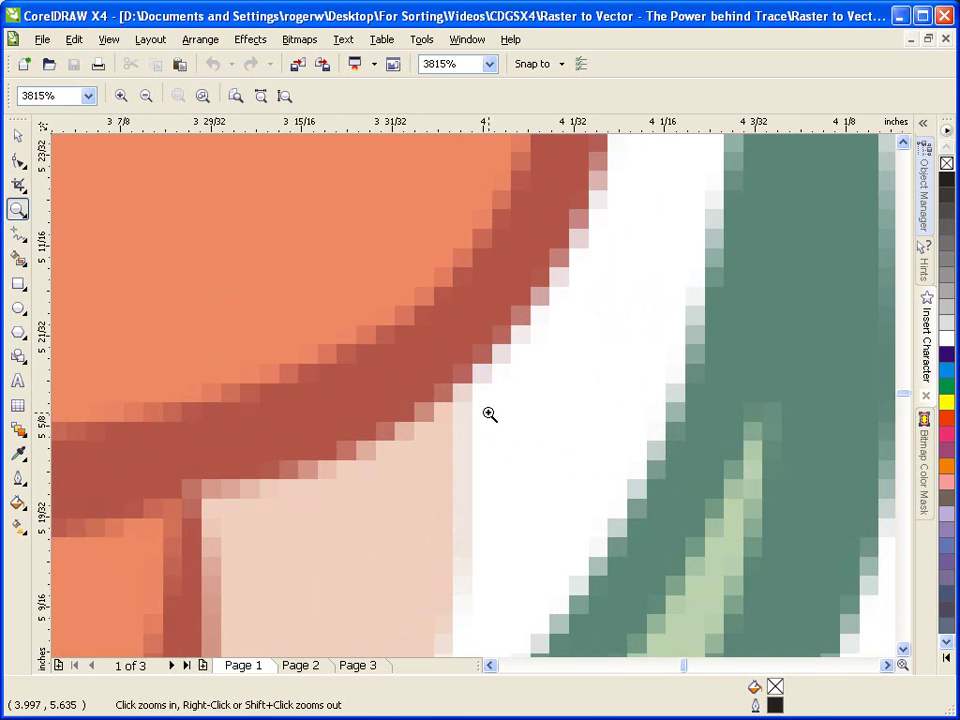
click(490, 413)
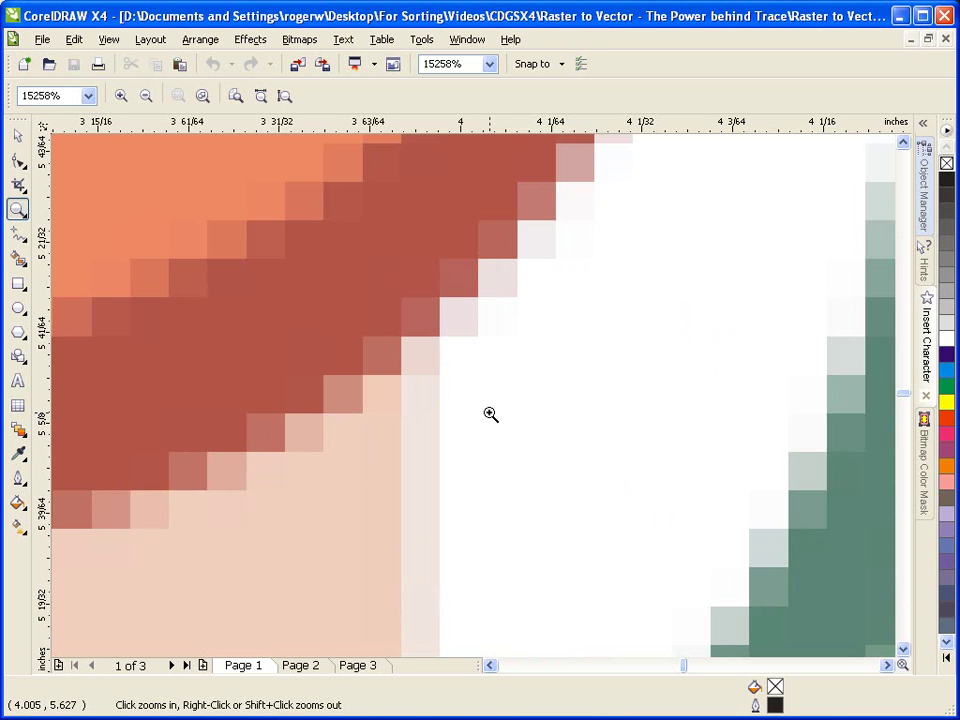
scroll(490, 413, down, 4)
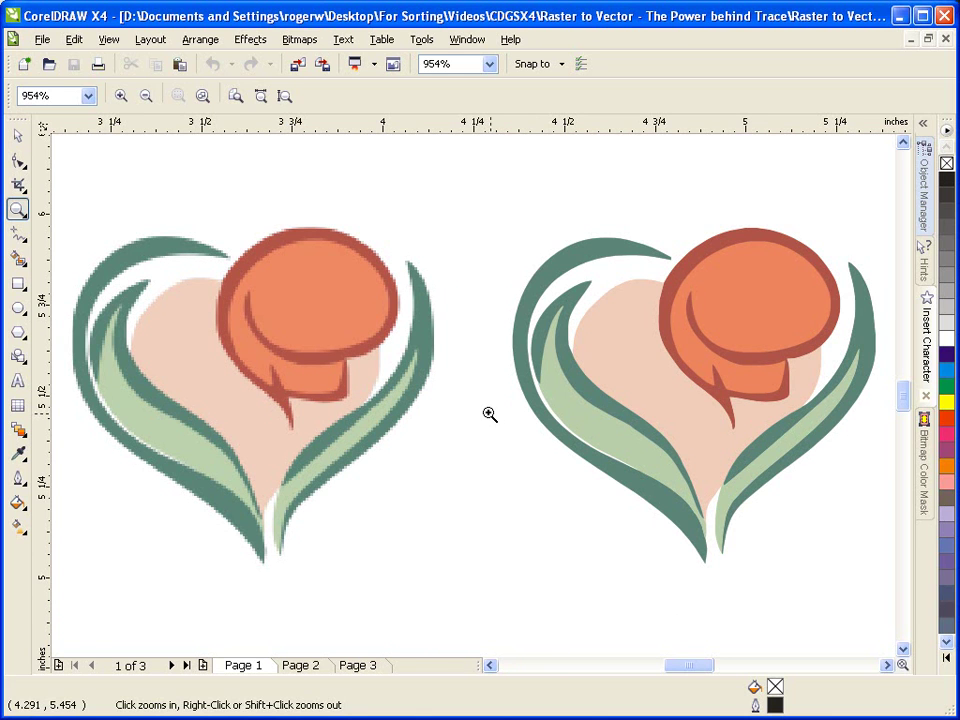
Zoom in on the traced vector heart's edges to show their smoothness, then zoom out.
click(815, 364)
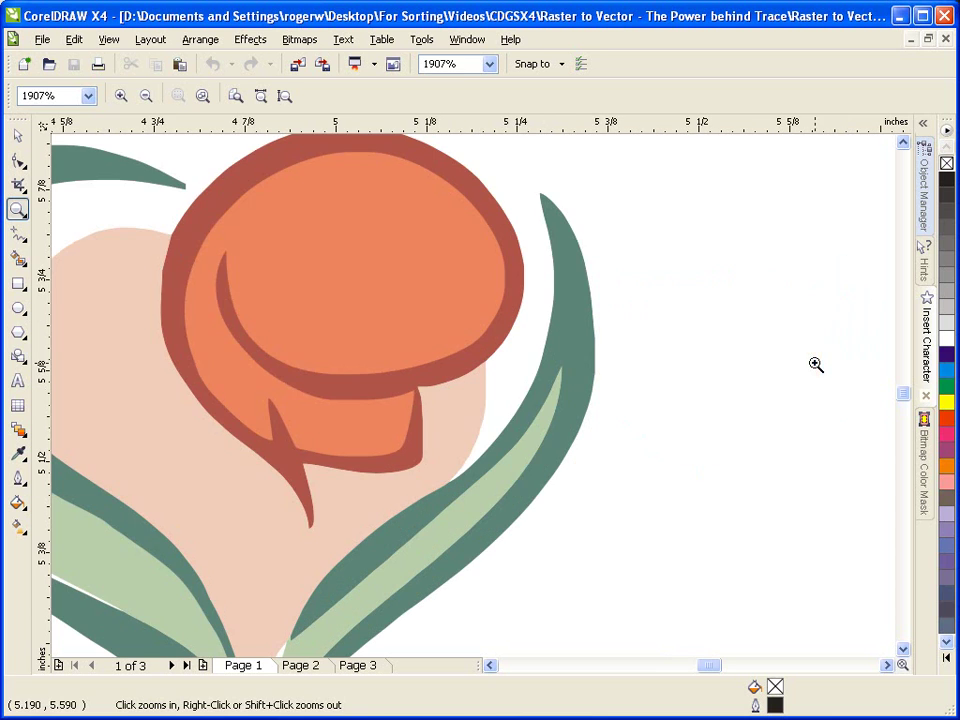
click(449, 406)
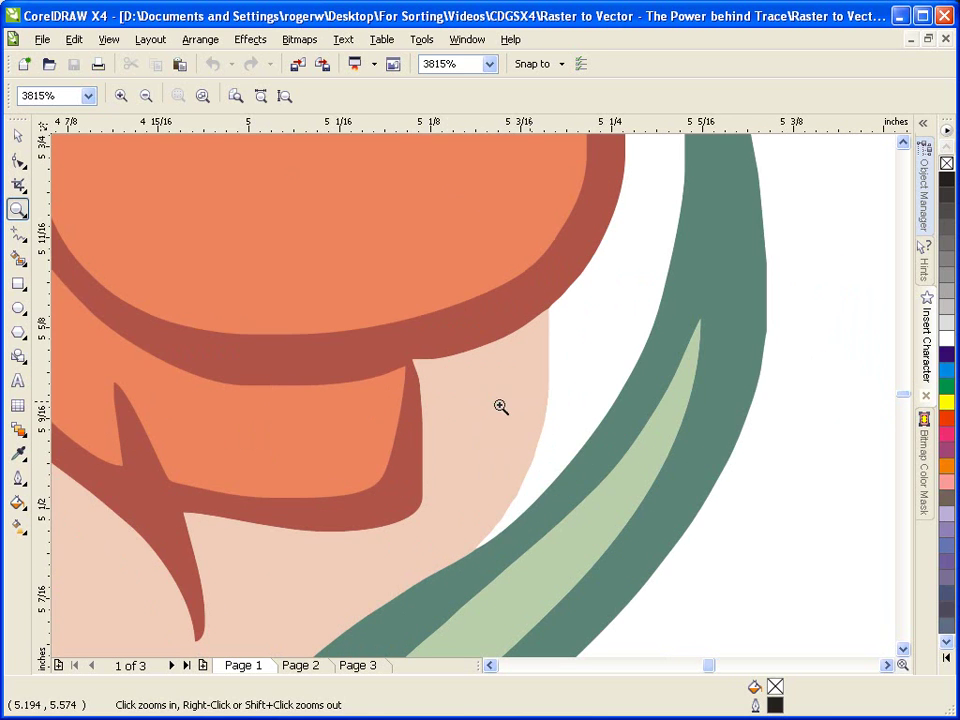
click(539, 397)
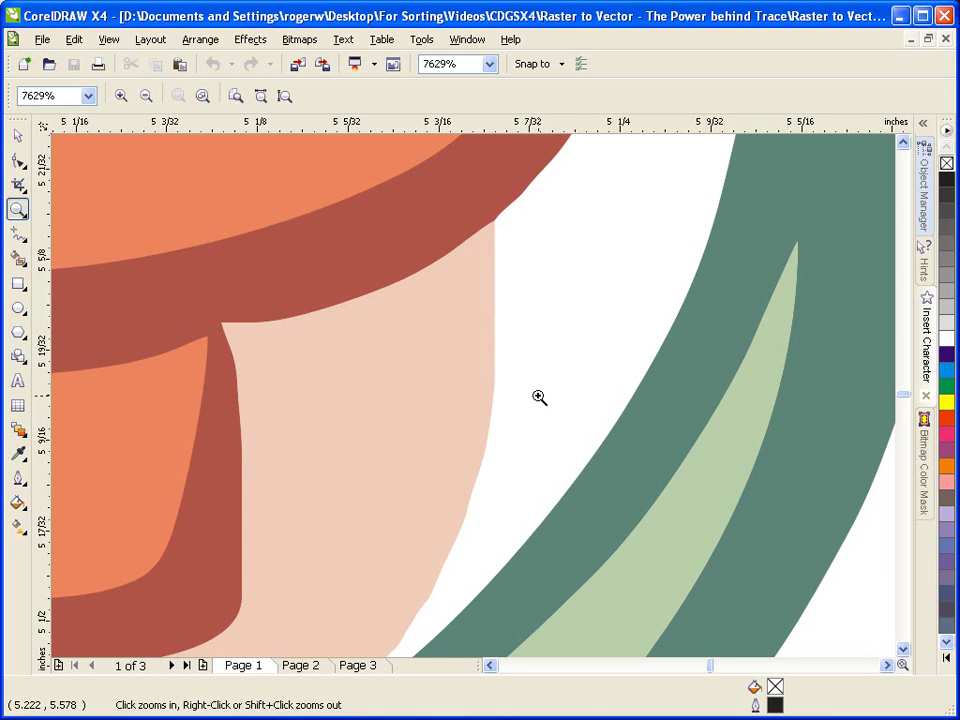
scroll(539, 397, down, 3)
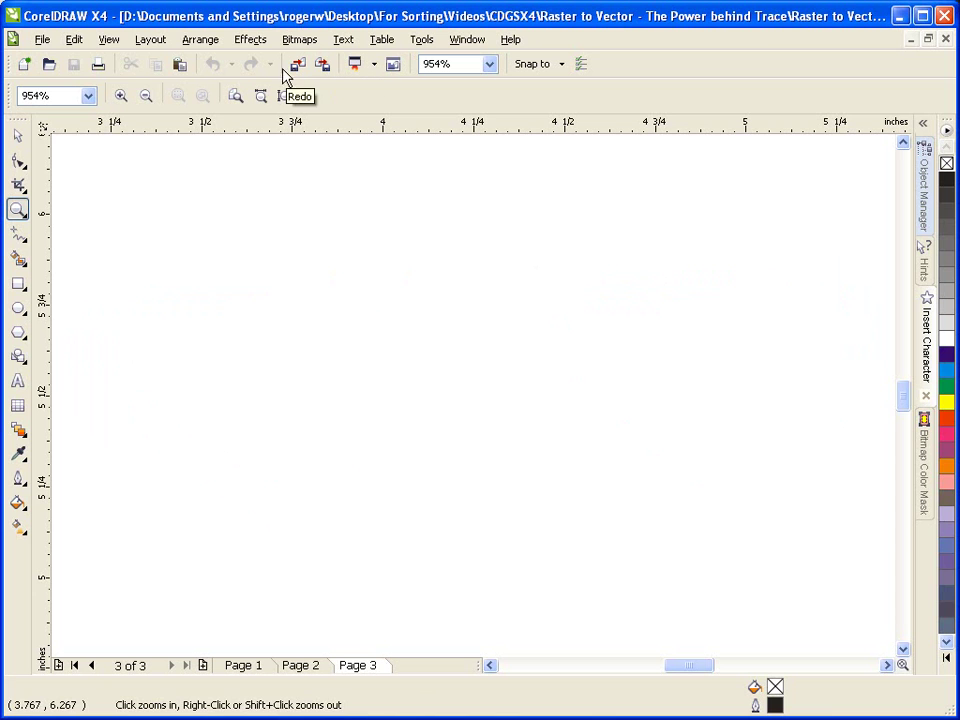
Import Sunset Seniors.jpg with the Crop import option selected.
click(42, 40)
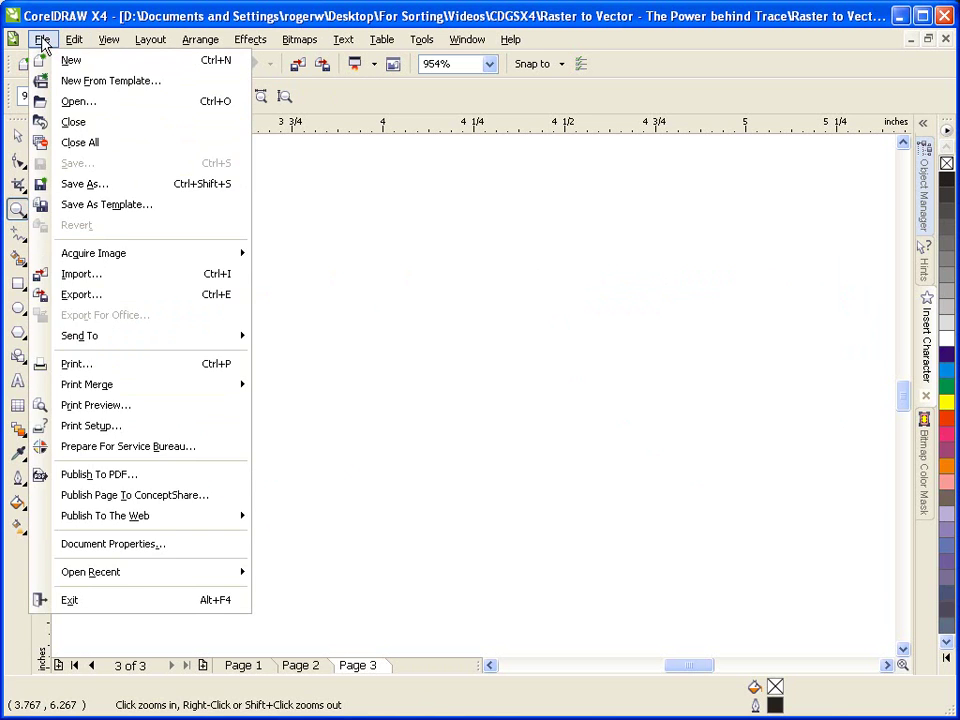
click(112, 275)
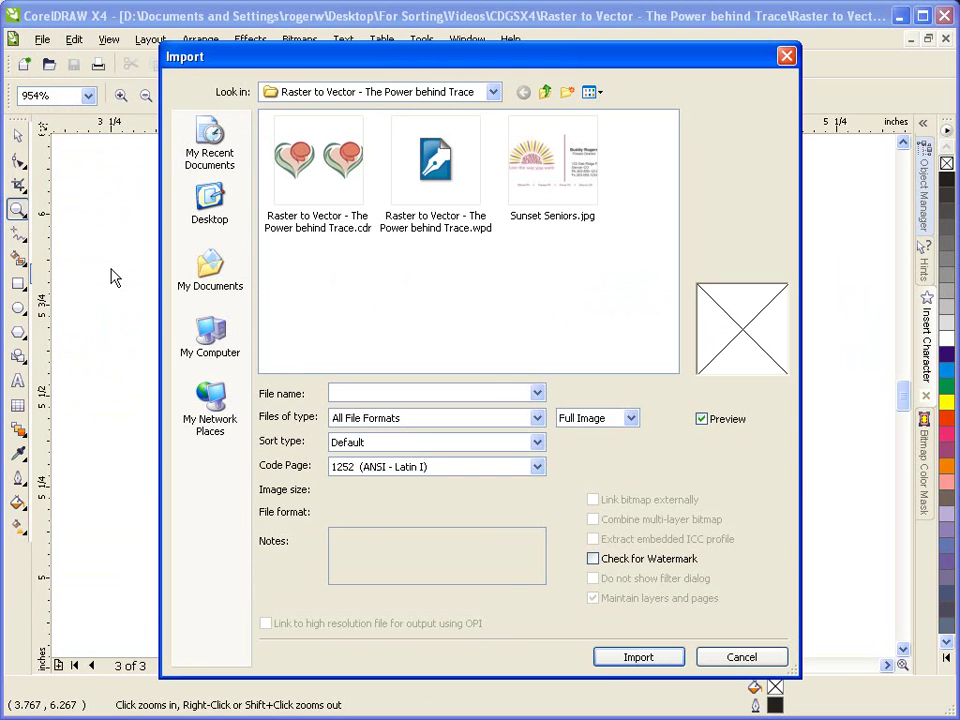
click(540, 168)
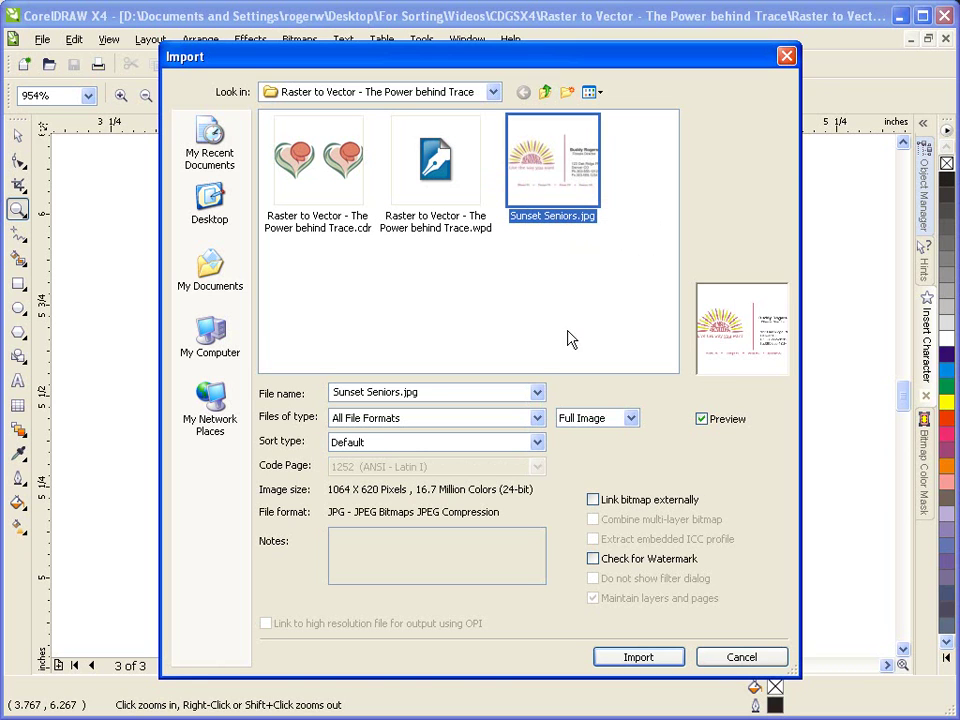
click(577, 424)
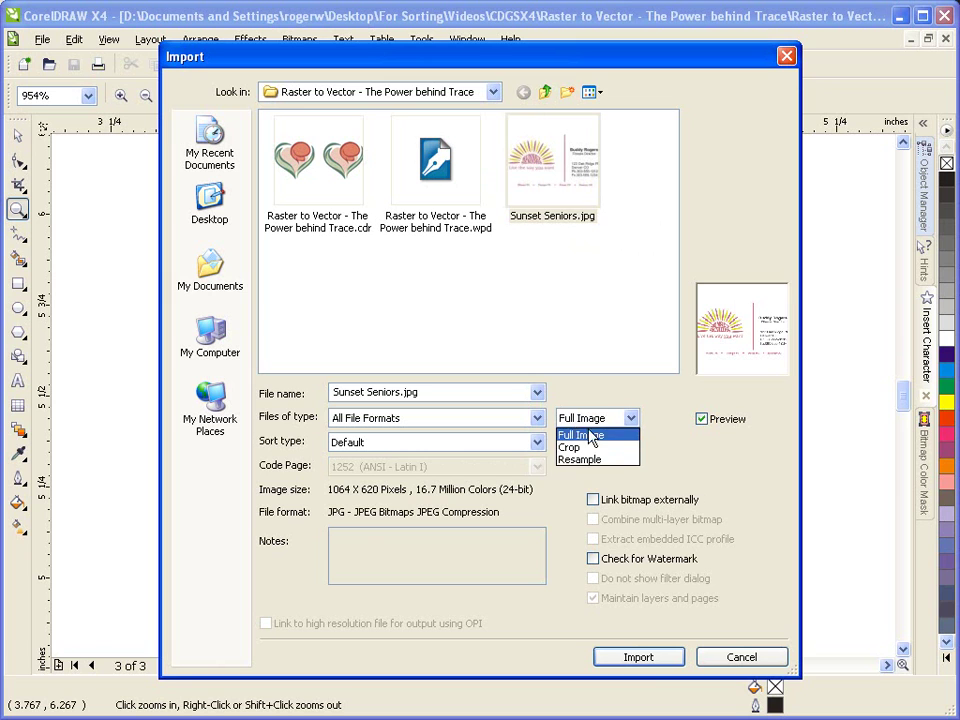
click(577, 449)
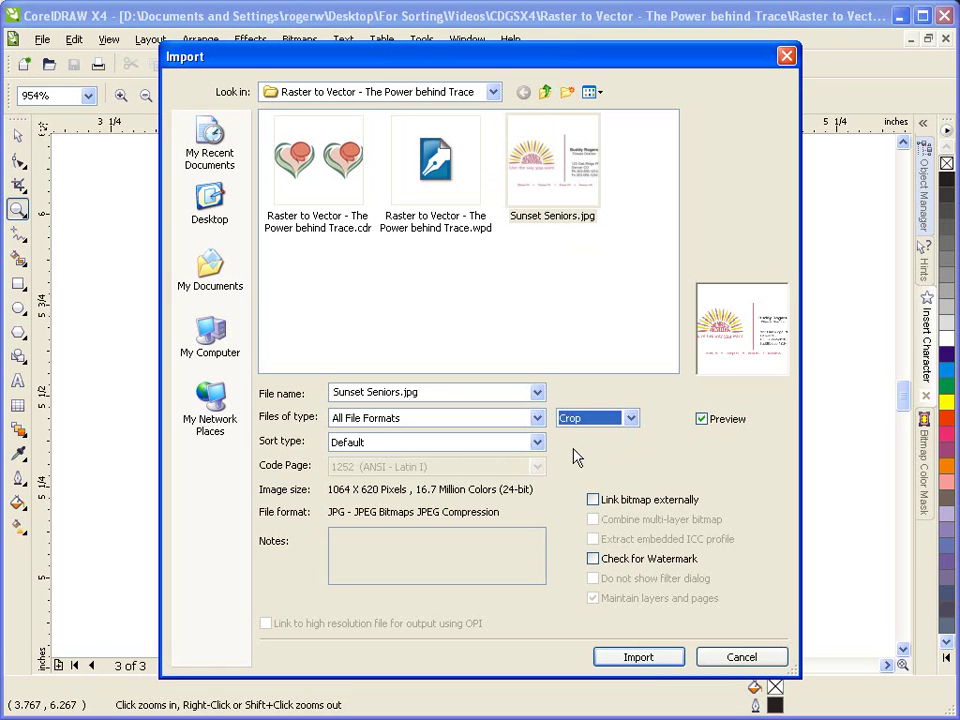
click(638, 657)
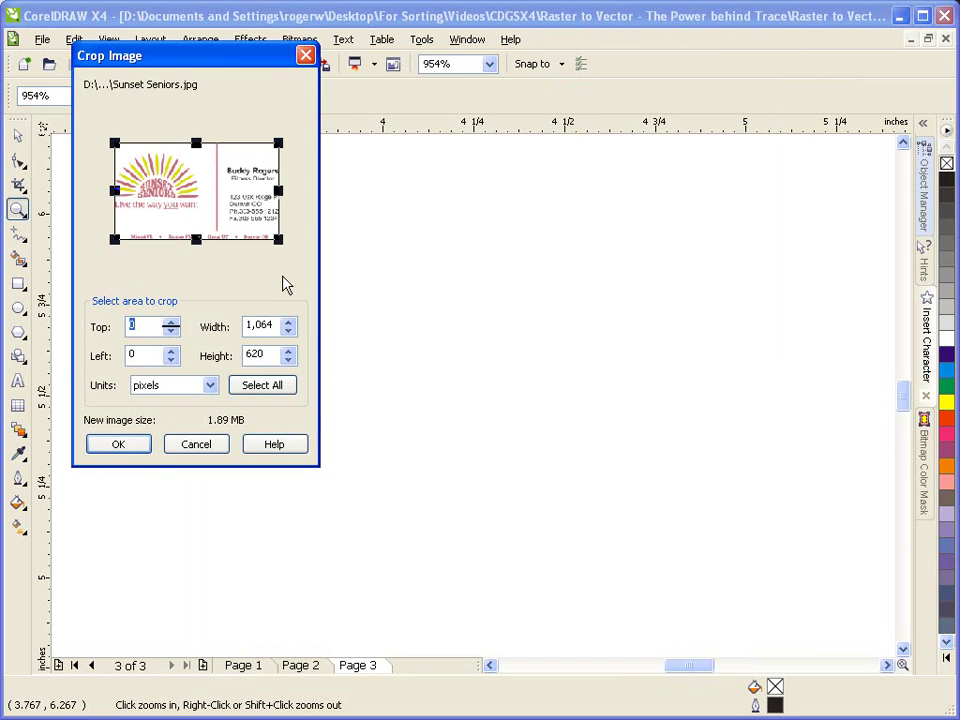
Crop the image to the sunburst logo at 574 × 441 pixels and place it on Page 3.
drag(279, 240, 236, 261)
drag(236, 182, 203, 178)
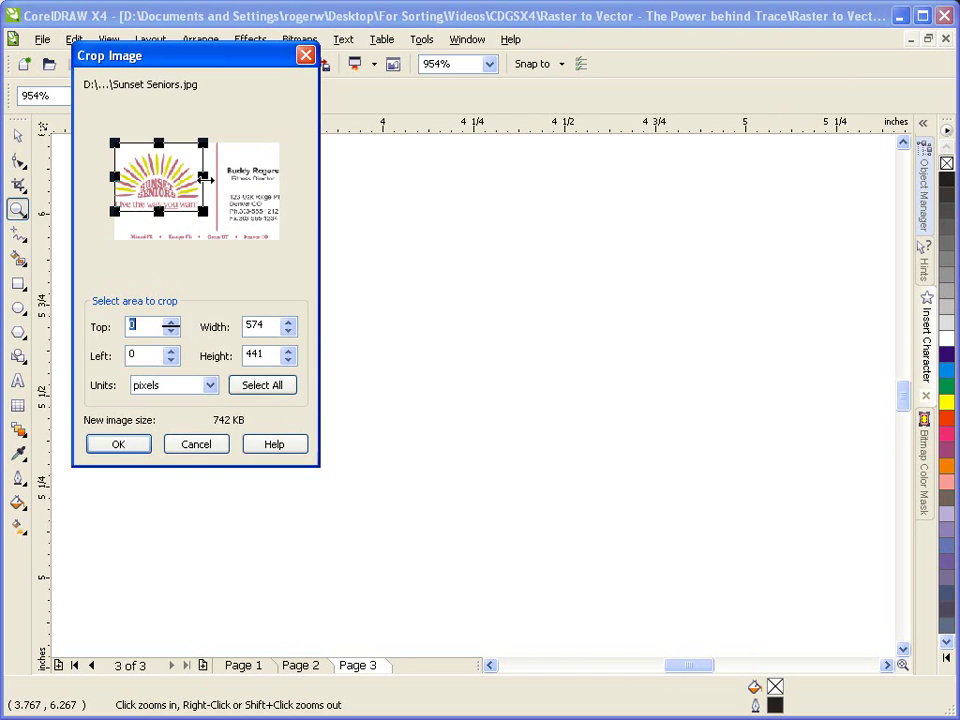
click(118, 444)
click(287, 234)
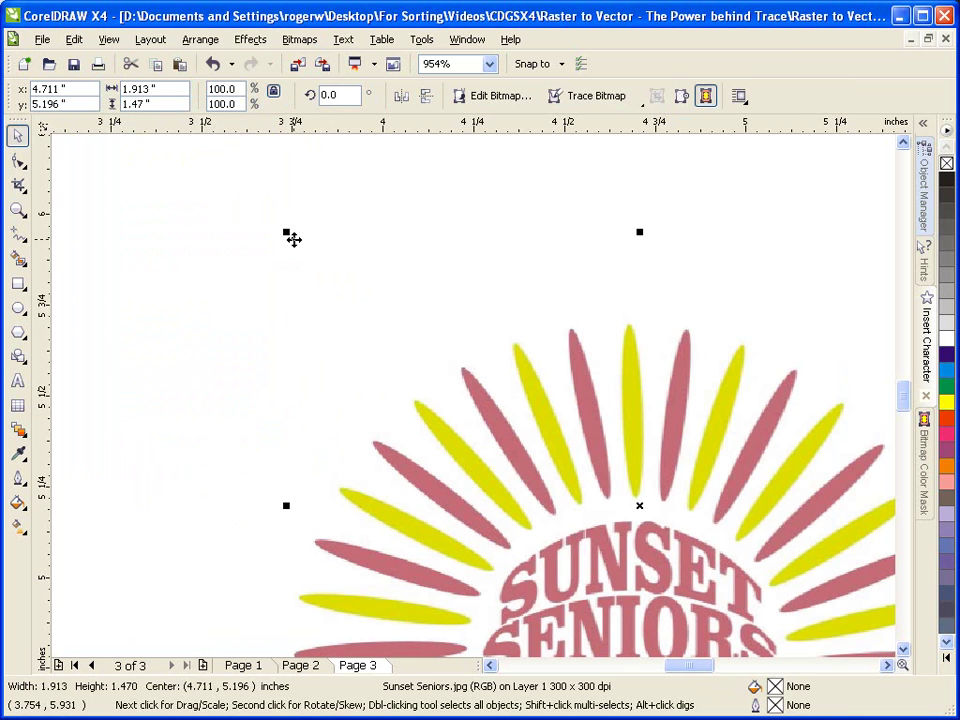
Zoom to the selected logo bitmap with Shift+F2 and show the Bitmaps menu.
key(shift+F2)
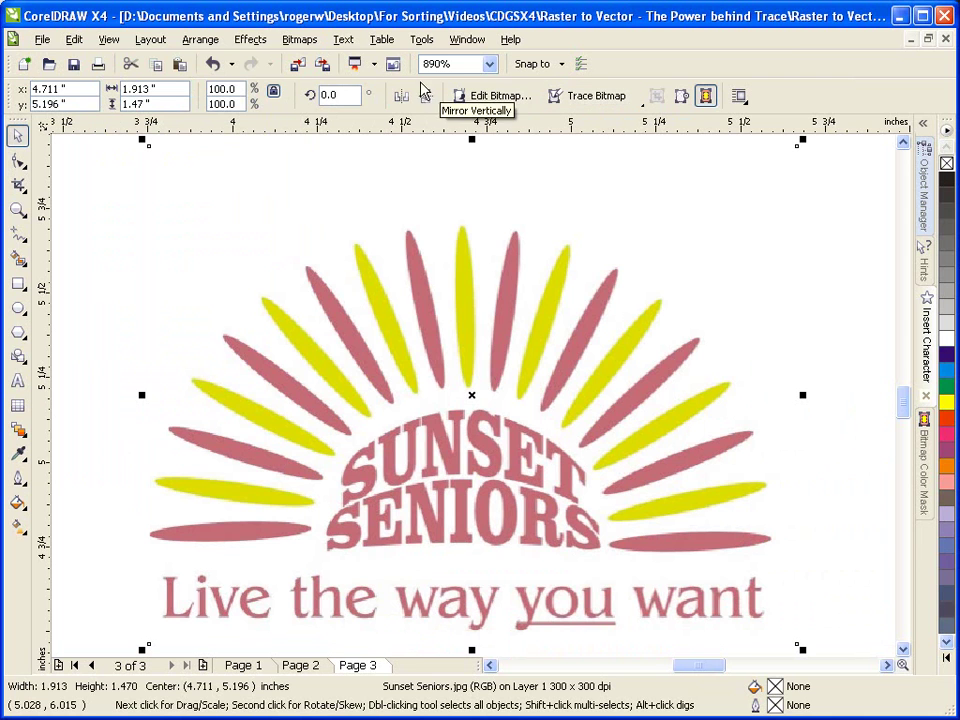
click(316, 43)
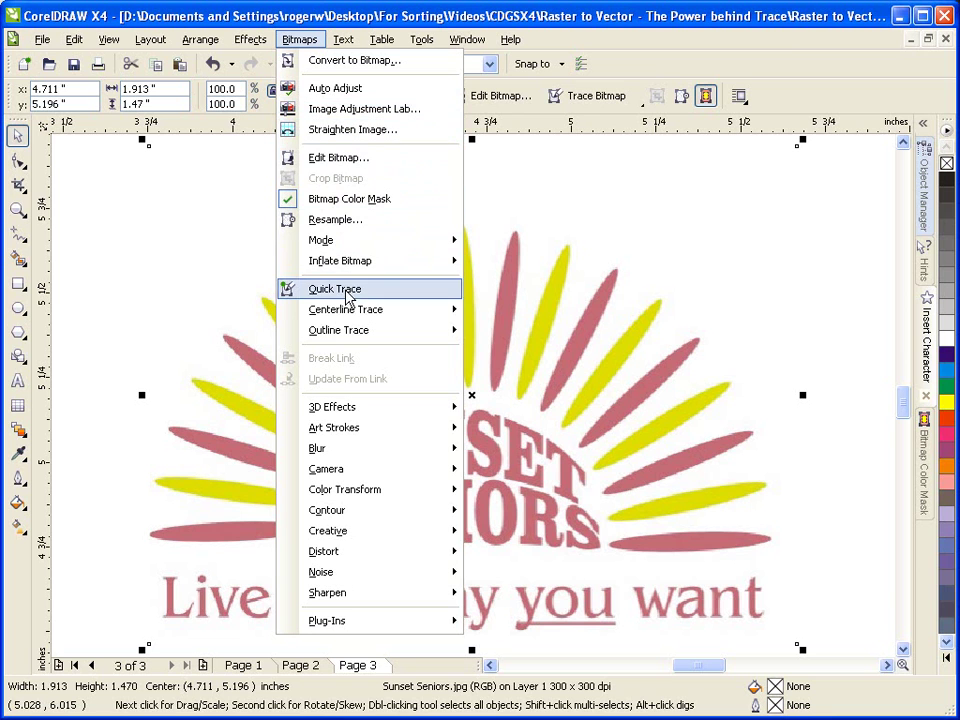
Close the Bitmaps menu and browse the Trace Bitmap methods, Centerline Trace and Outline Trace.
mouse_move(349, 330)
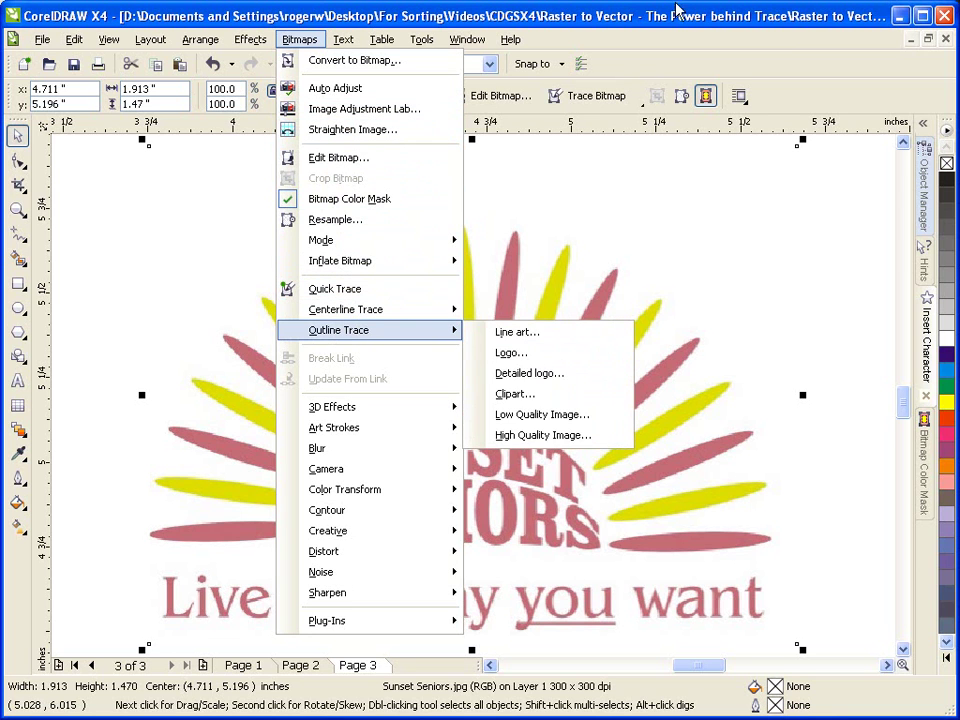
click(505, 12)
click(568, 100)
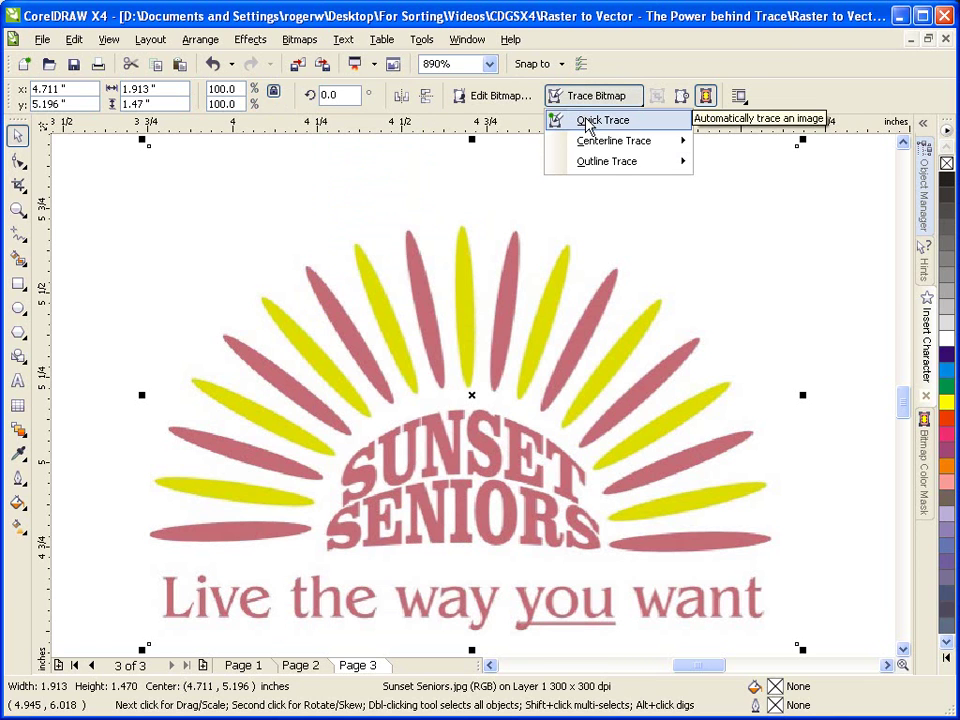
mouse_move(592, 148)
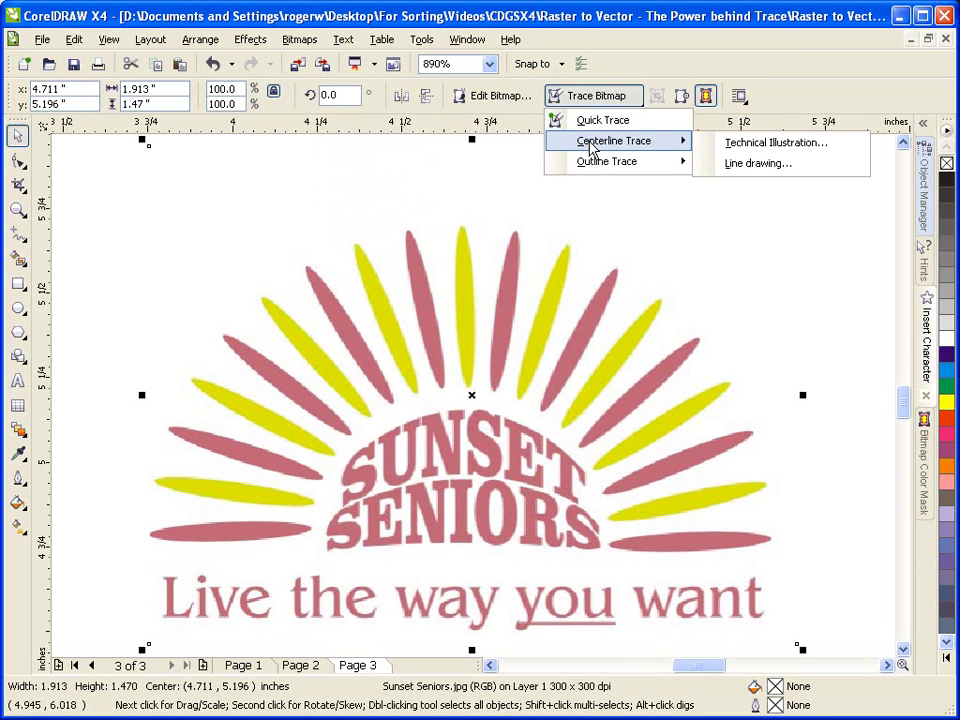
mouse_move(598, 173)
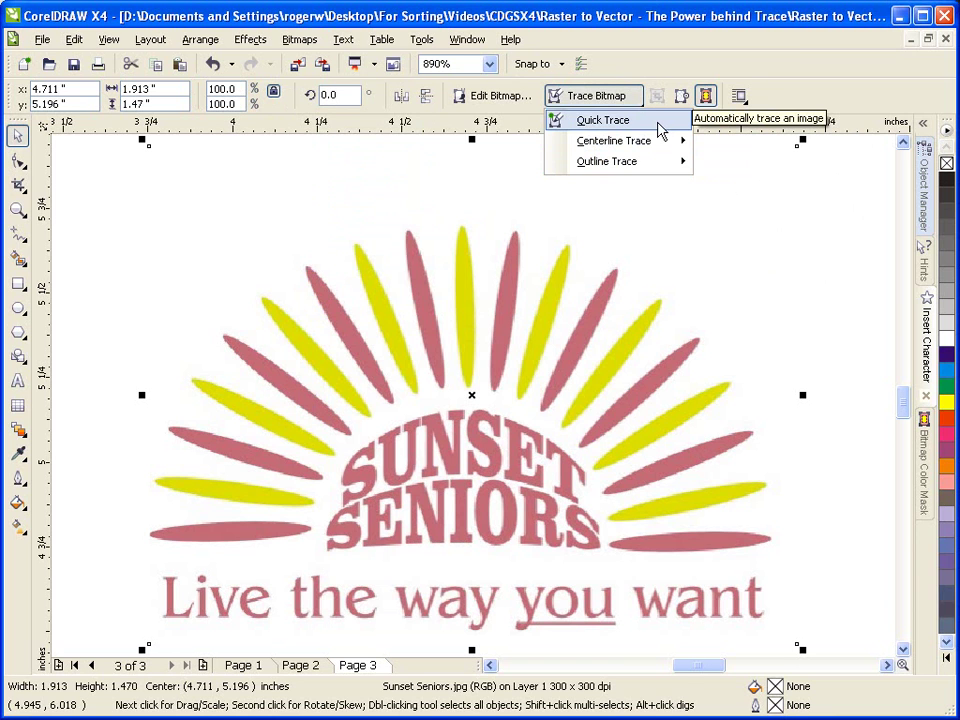
mouse_move(660, 148)
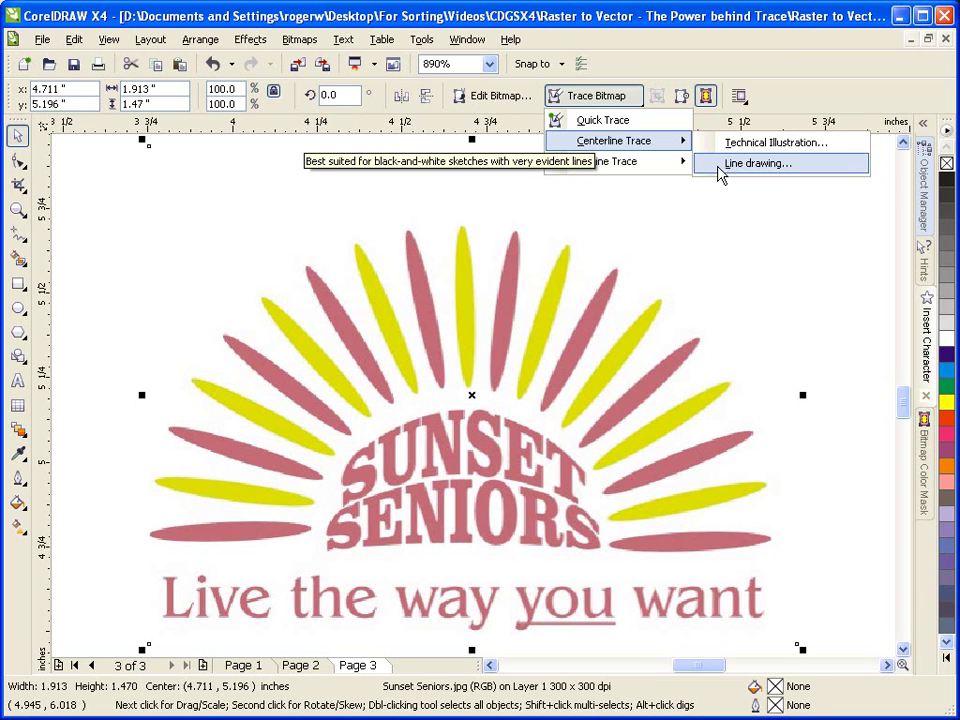
Look through the Outline Trace styles, then dismiss the trace menu without tracing the logo.
mouse_move(652, 175)
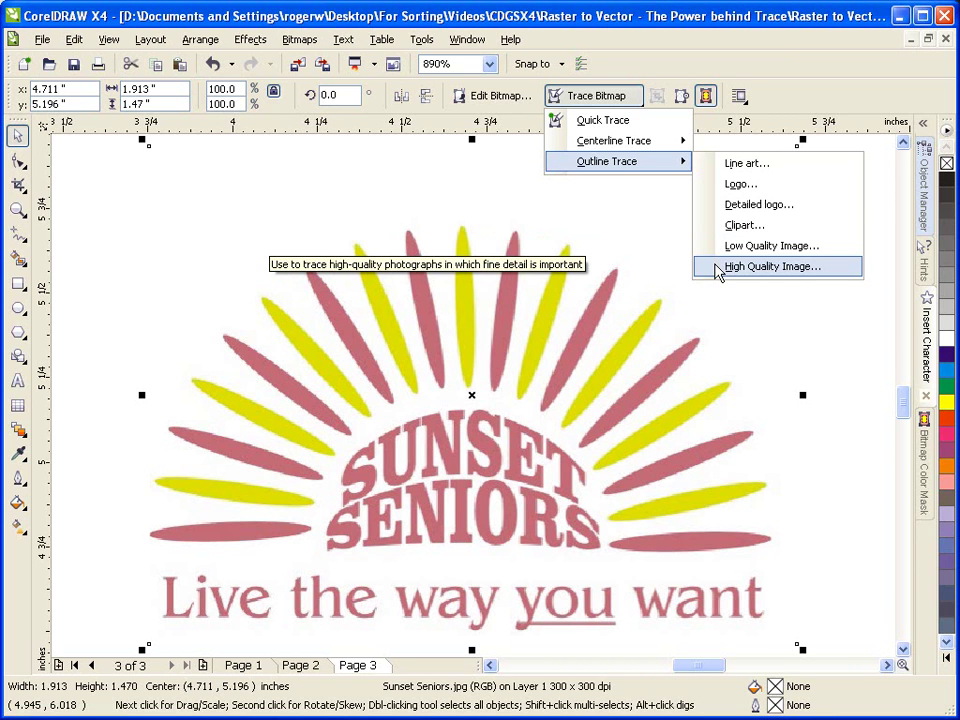
click(669, 209)
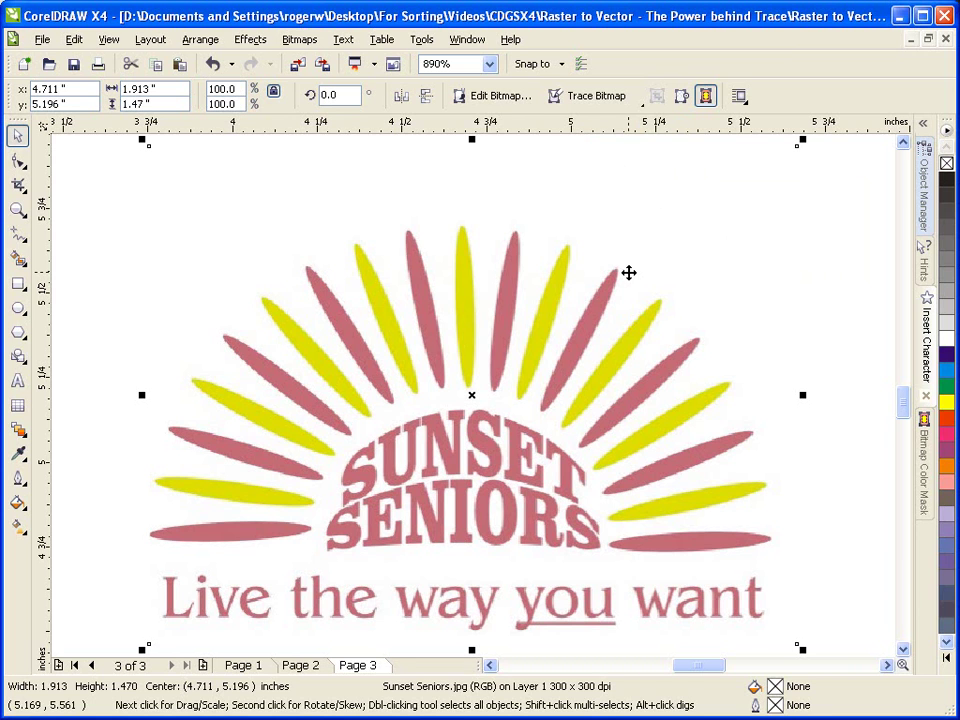
Trace the logo bitmap with the Outline Trace Logo preset in PowerTRACE.
click(584, 106)
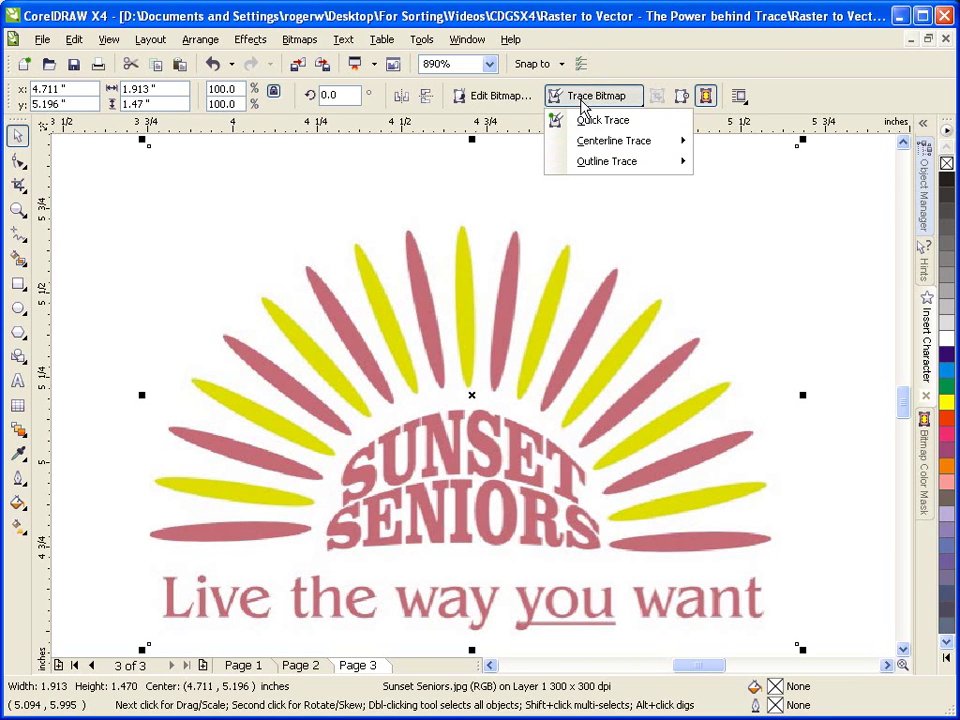
mouse_move(655, 165)
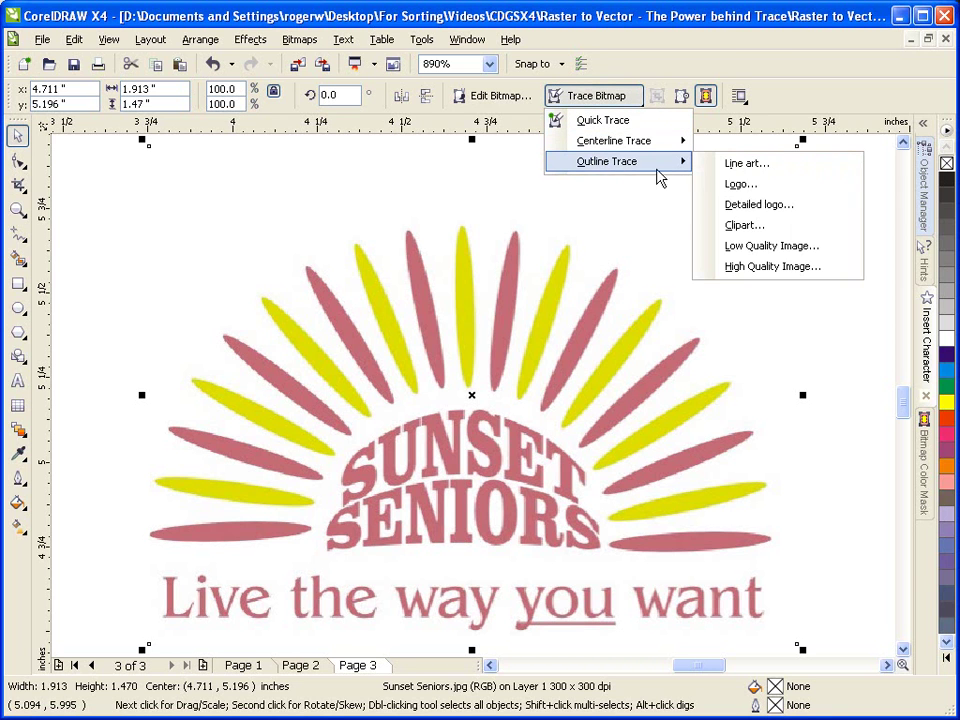
click(760, 187)
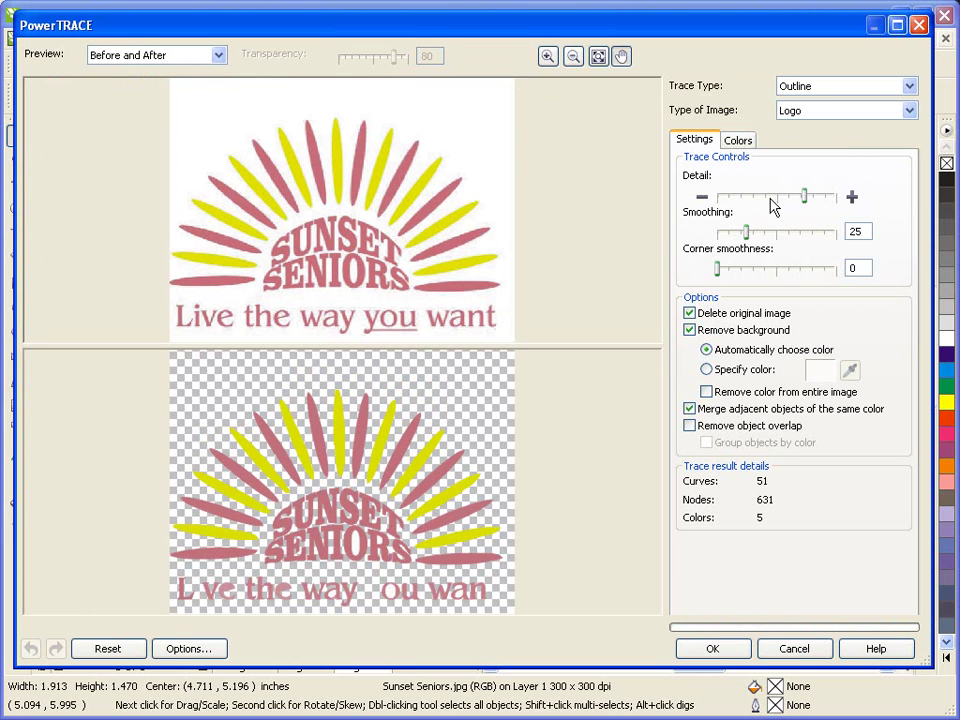
Raise Smoothing to 74 and Corner smoothness to 27, reducing the trace to 470 nodes.
mouse_move(806, 197)
mouse_down()
mouse_move(776, 199)
mouse_move(810, 201)
mouse_up()
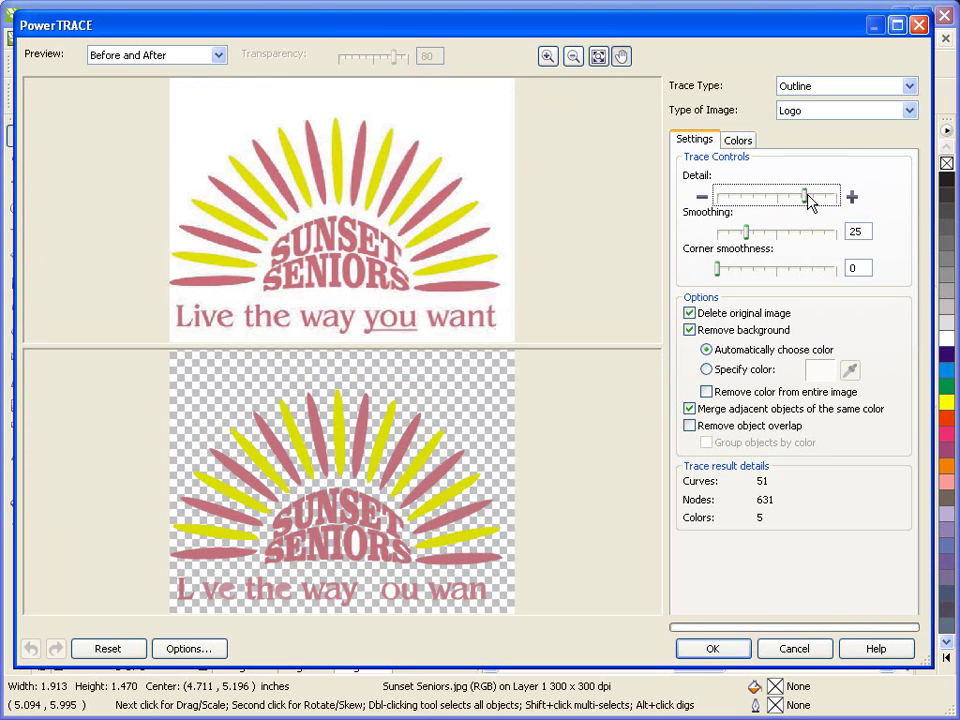
drag(748, 231, 806, 236)
mouse_move(719, 272)
mouse_down()
mouse_move(756, 270)
mouse_move(758, 285)
mouse_up()
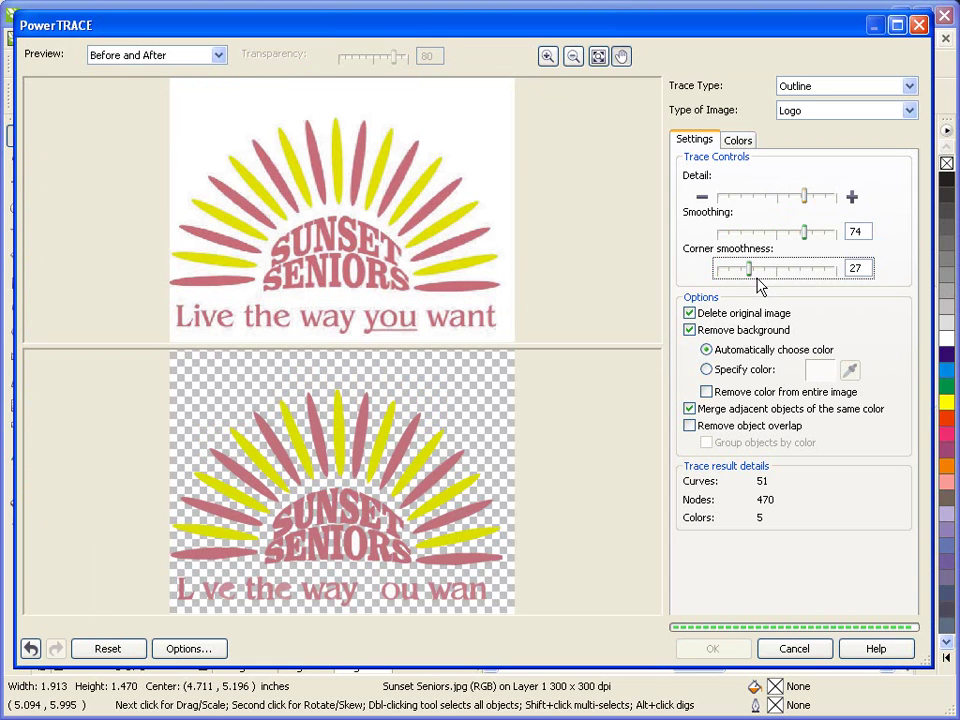
click(689, 313)
click(689, 313)
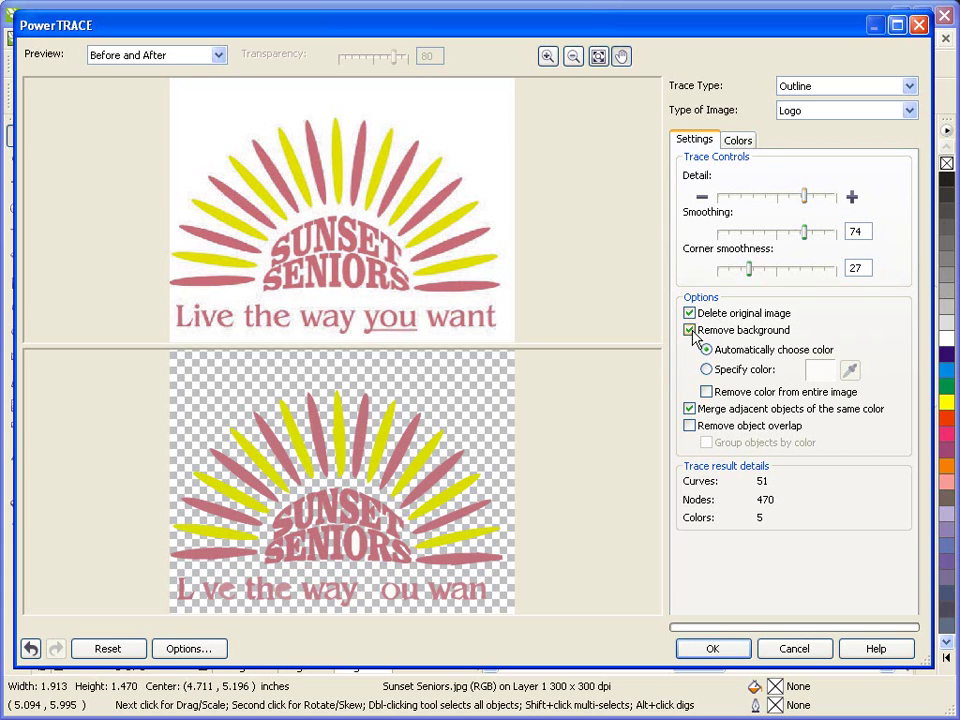
click(690, 331)
click(690, 331)
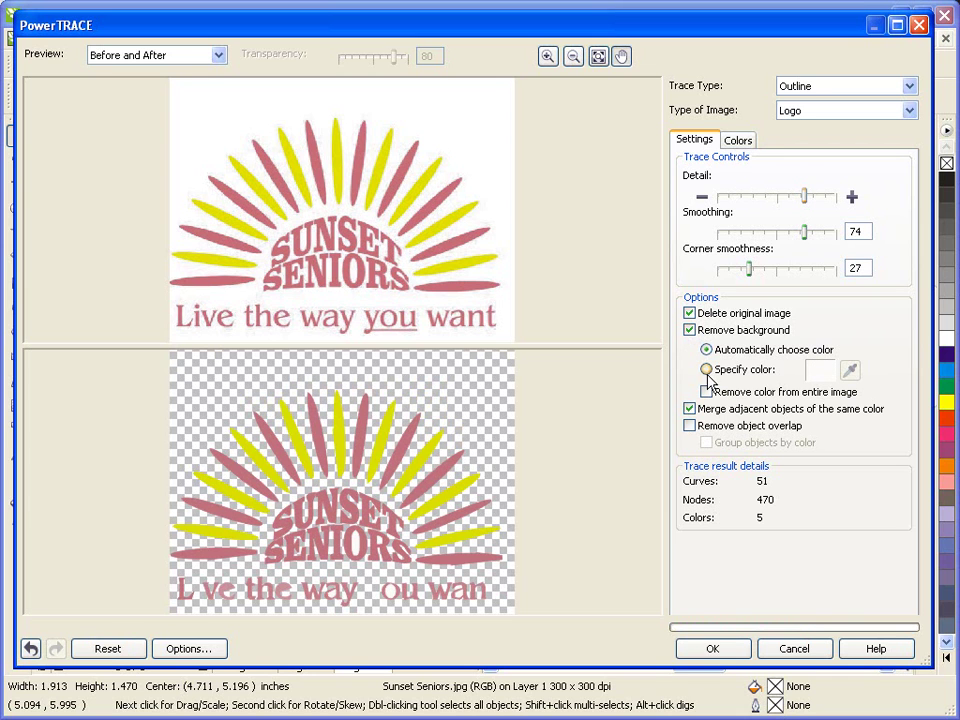
click(707, 369)
click(849, 371)
click(363, 429)
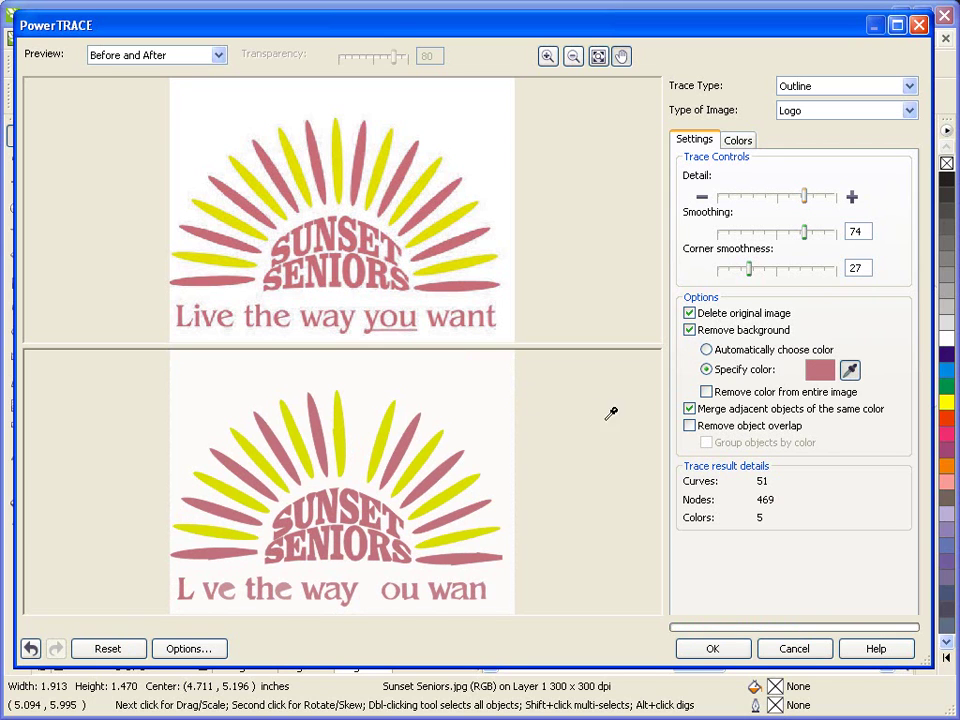
click(706, 392)
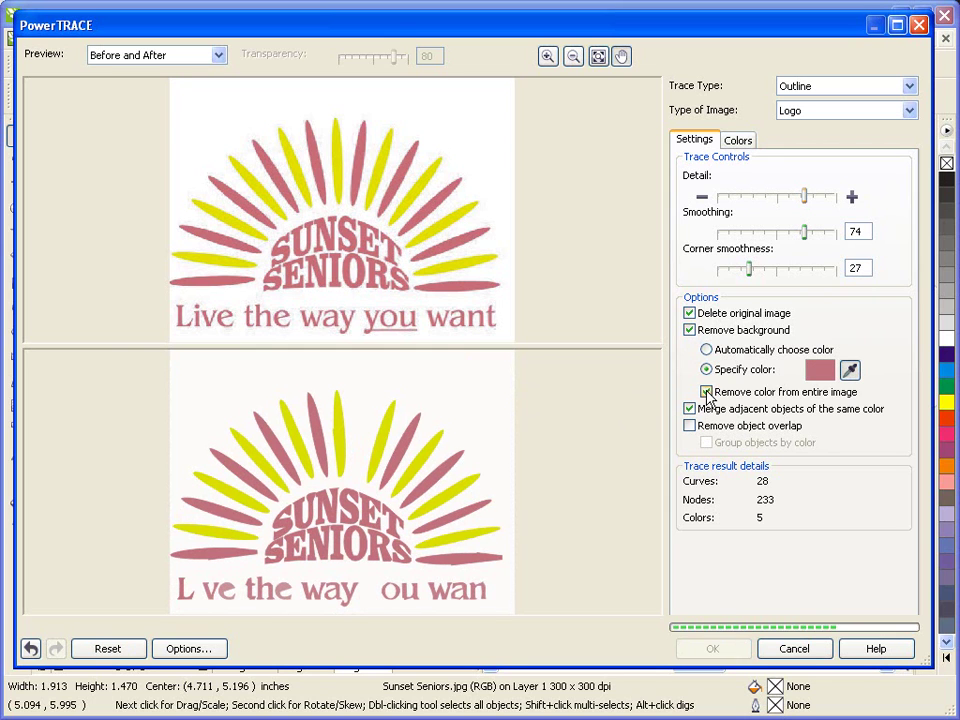
click(706, 392)
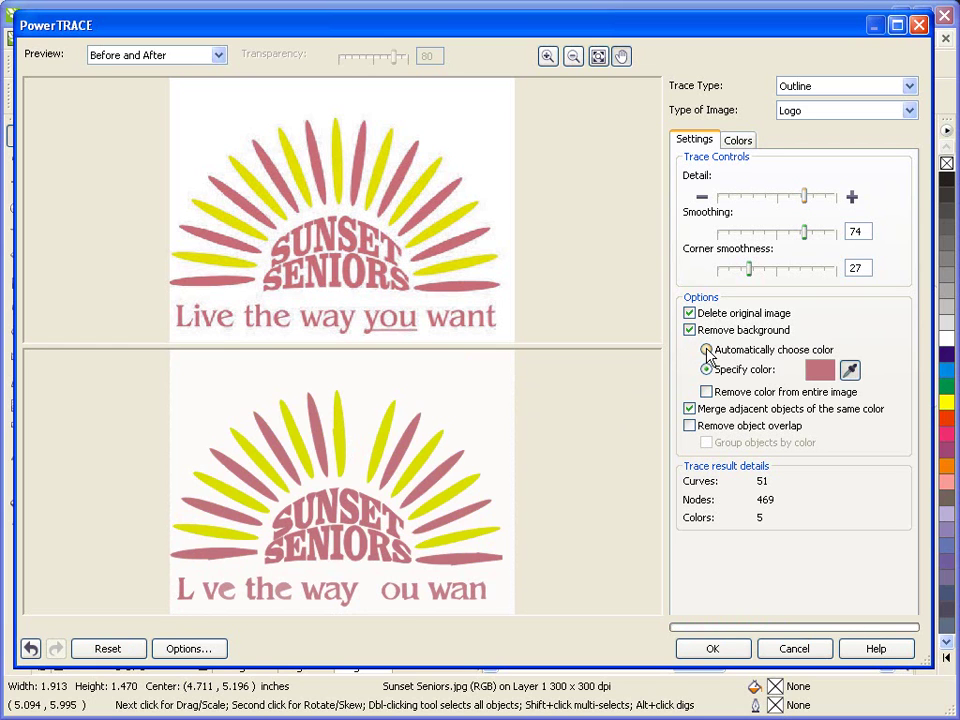
click(706, 350)
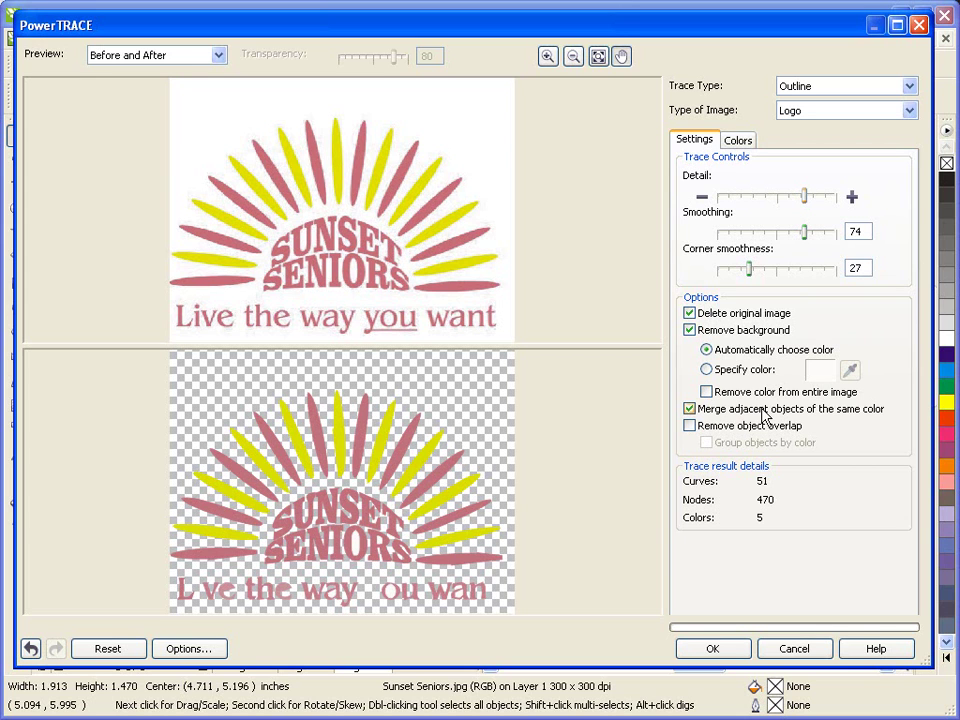
click(706, 369)
click(707, 351)
Switch the trace to PANTONE solid coated colours and reduce it to 3 colours.
click(740, 141)
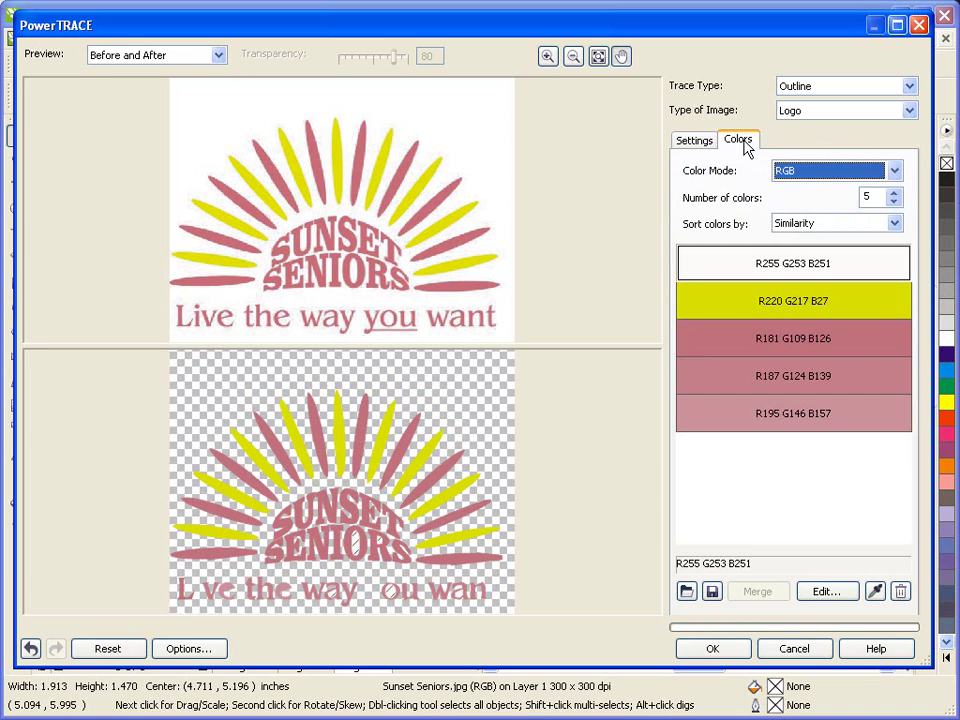
click(816, 177)
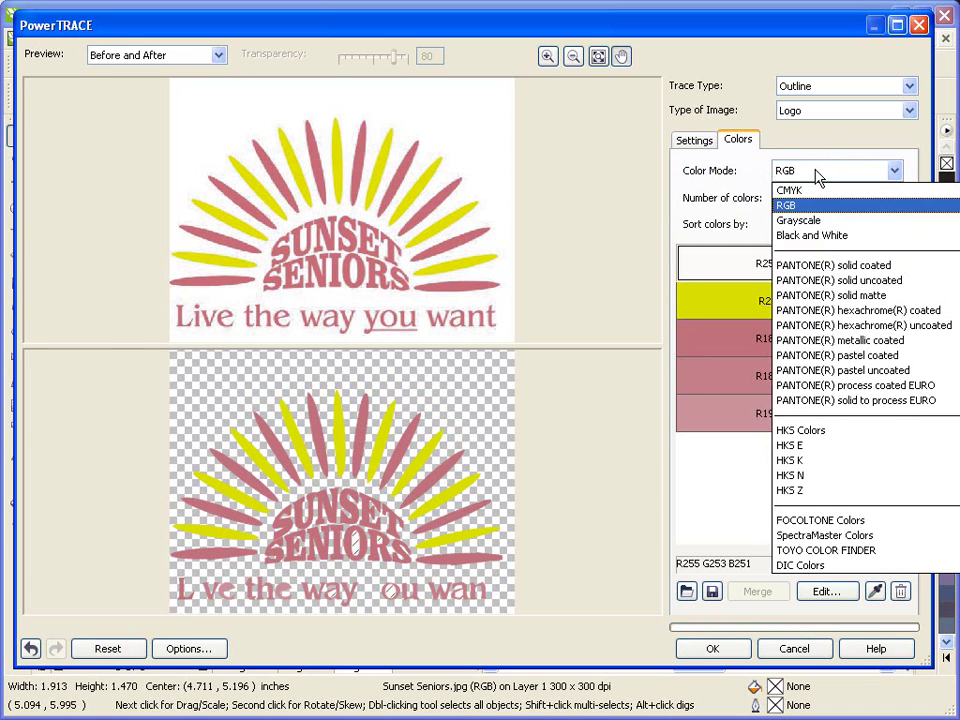
click(885, 268)
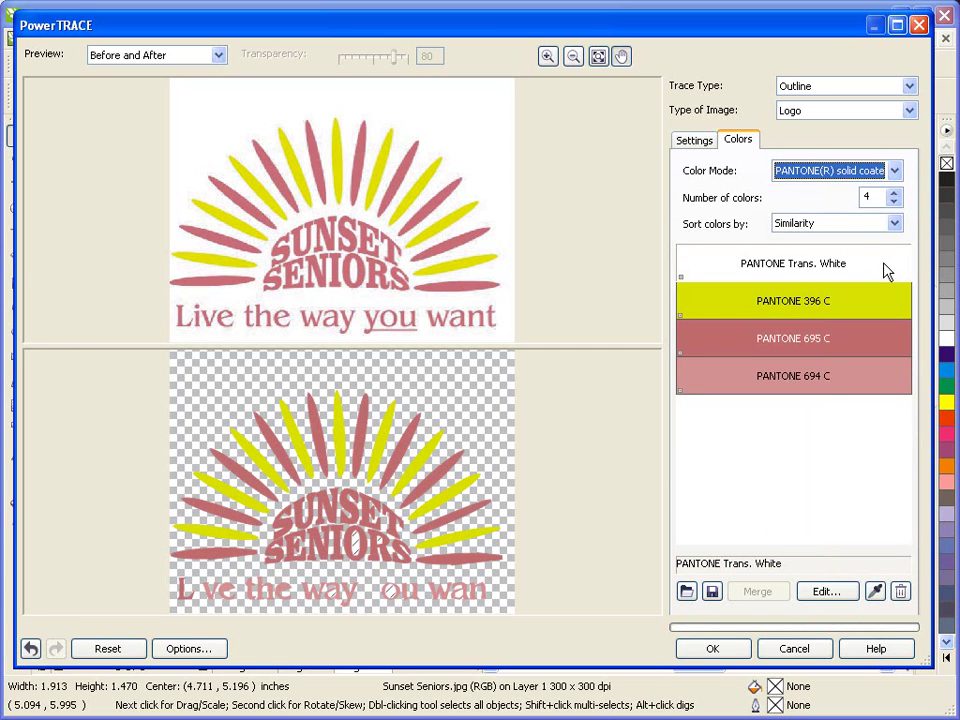
click(885, 268)
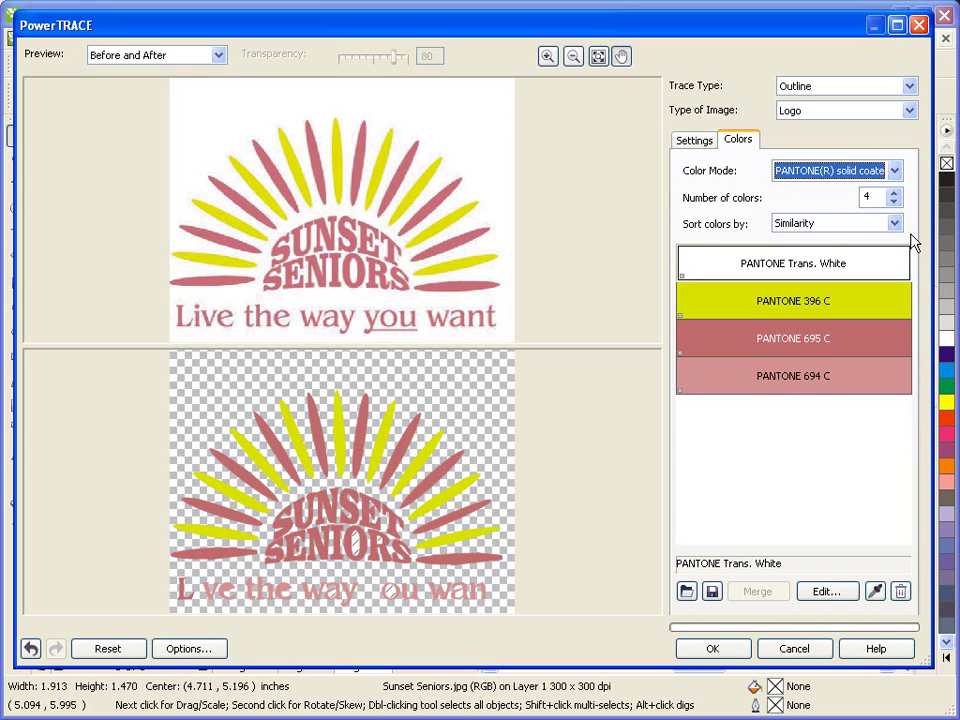
click(894, 202)
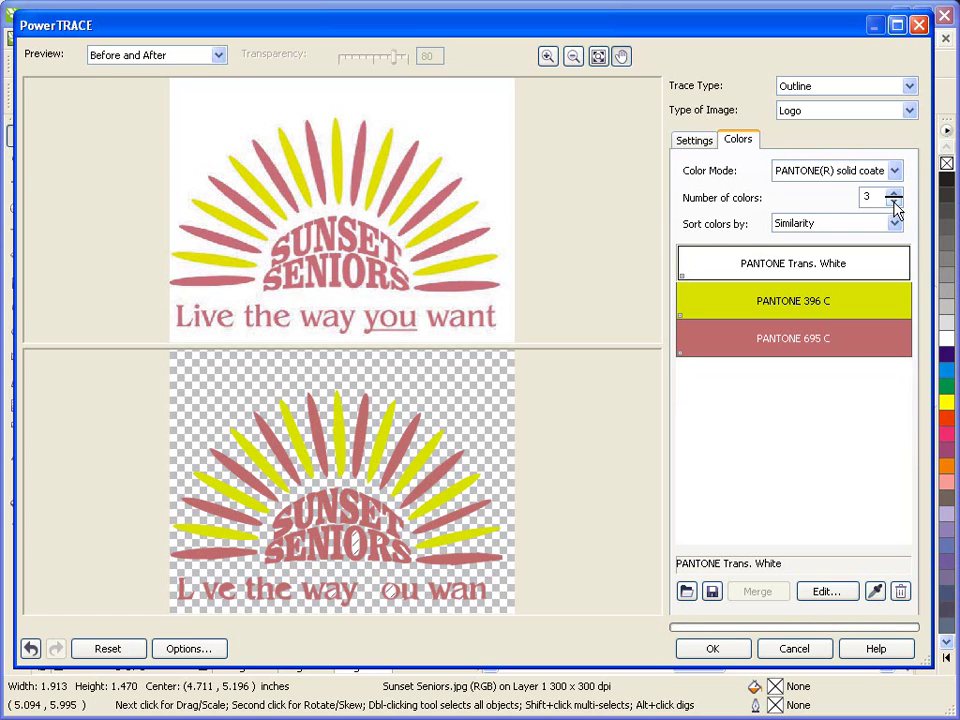
Go back to 4 colours and merge PANTONE 694 C and 695 C into PANTONE 500 C.
click(894, 196)
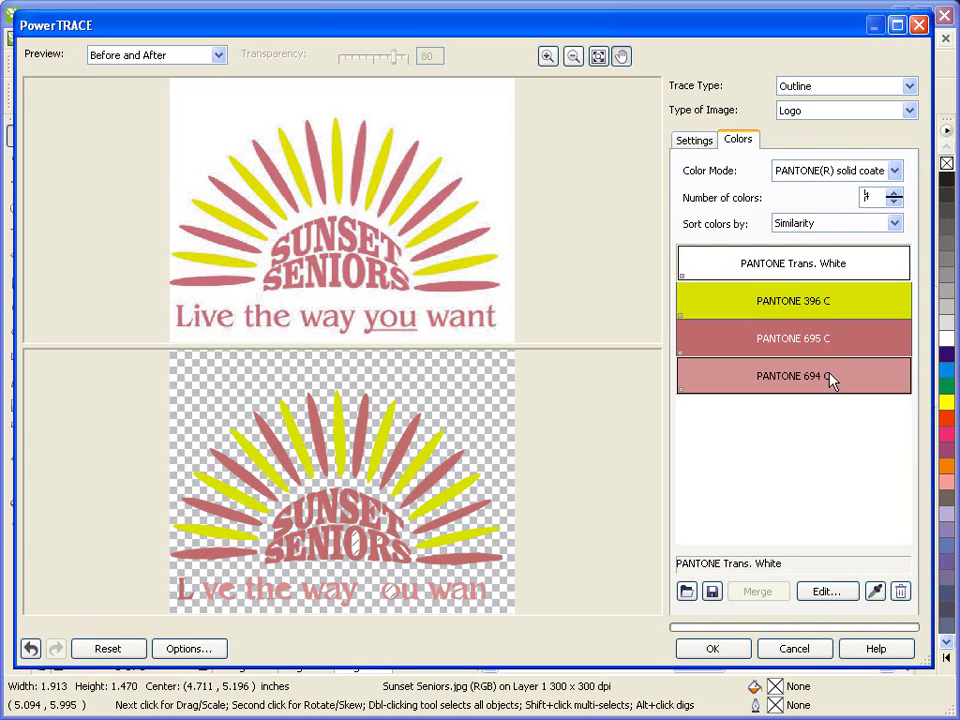
click(774, 384)
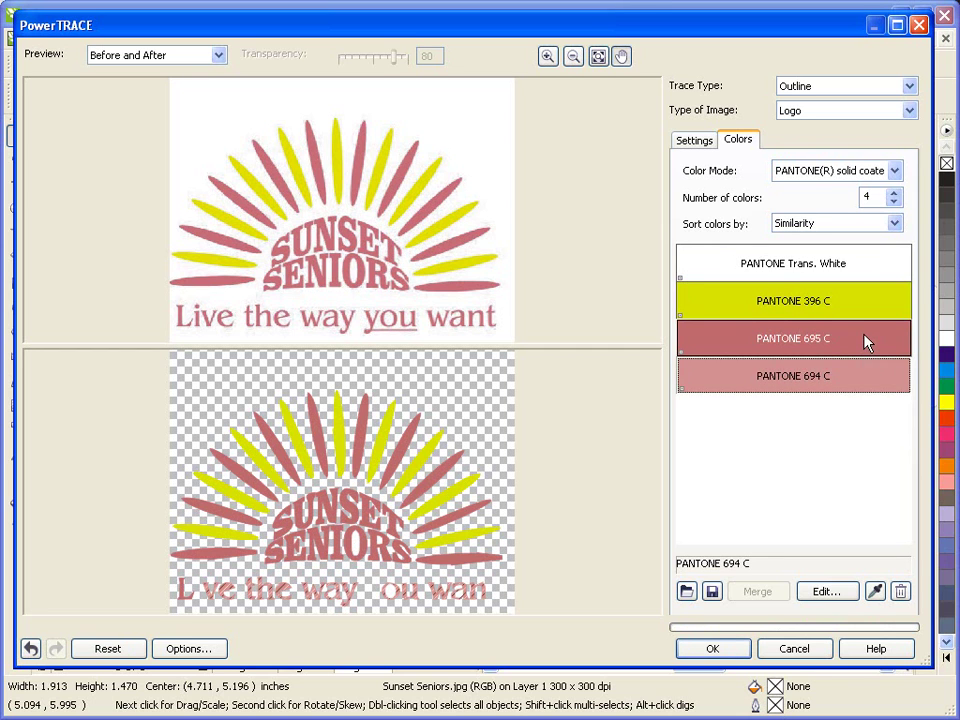
ctrl+click(865, 341)
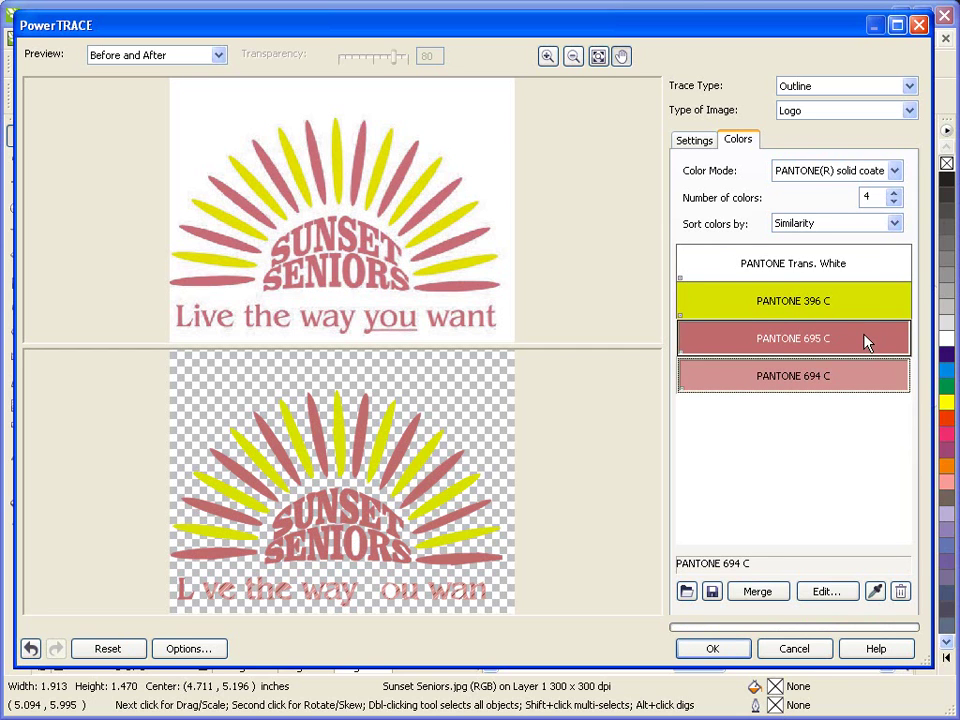
click(757, 592)
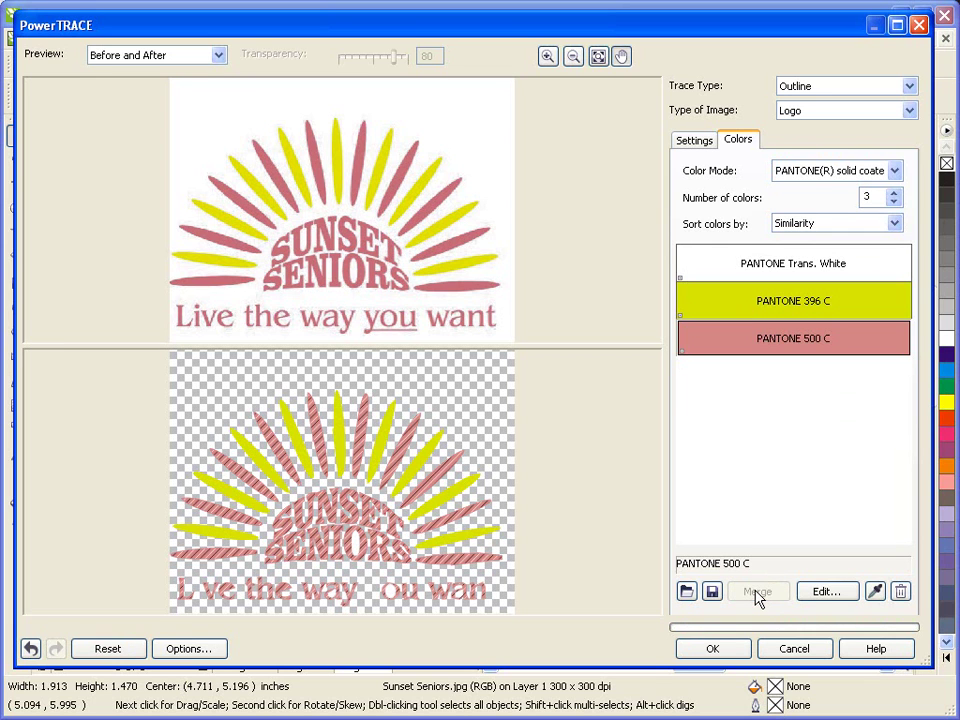
click(843, 350)
click(790, 306)
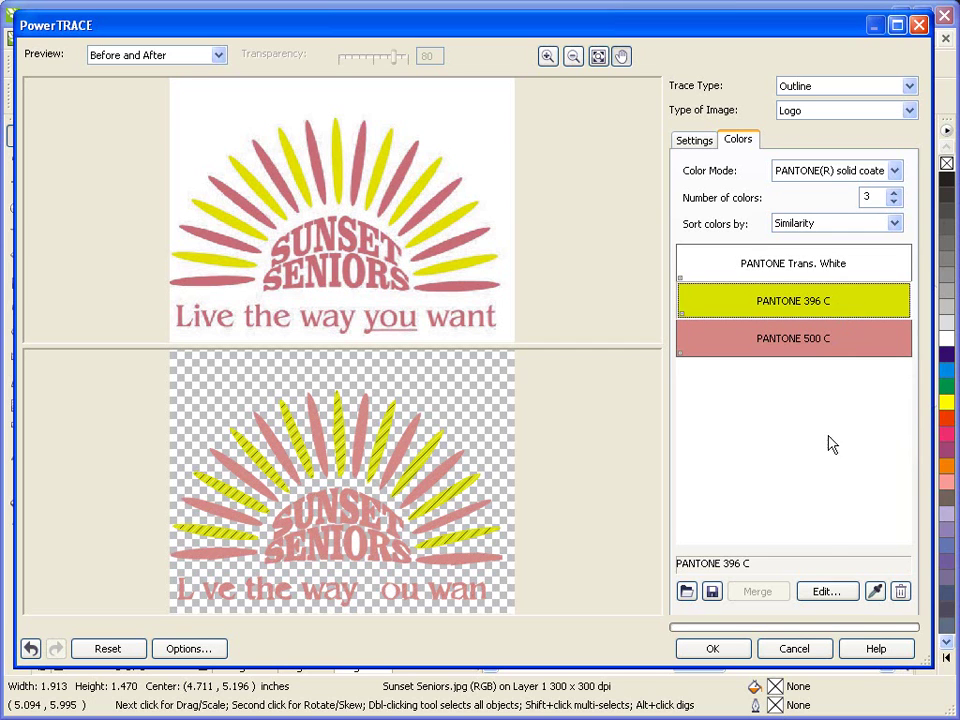
Rename the yellow PANTONE 396 C to PANTONE 109 C.
click(826, 594)
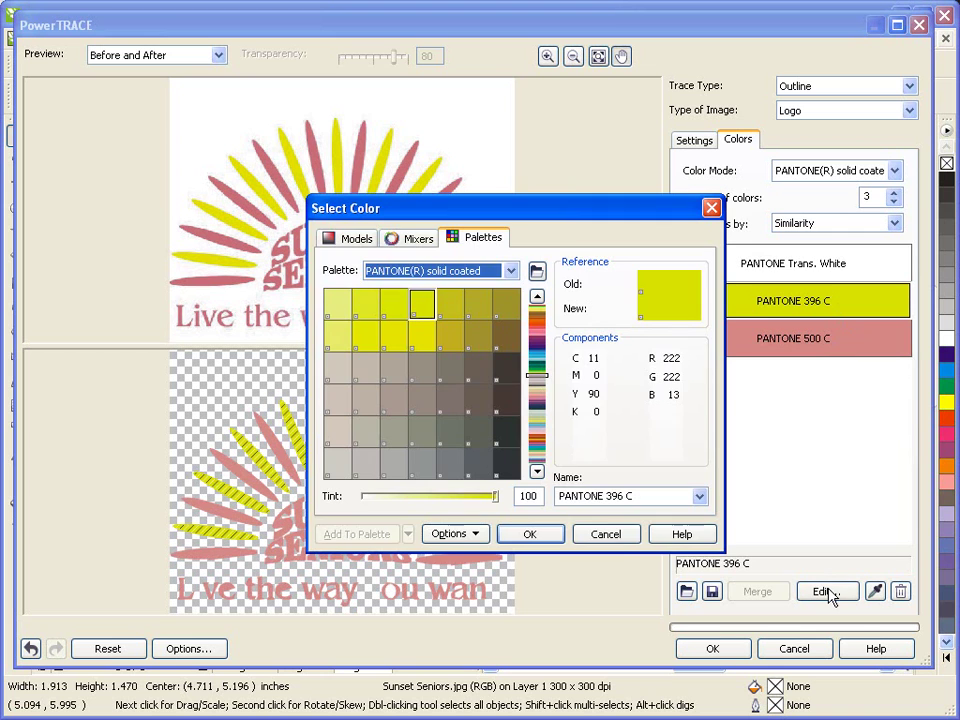
click(631, 498)
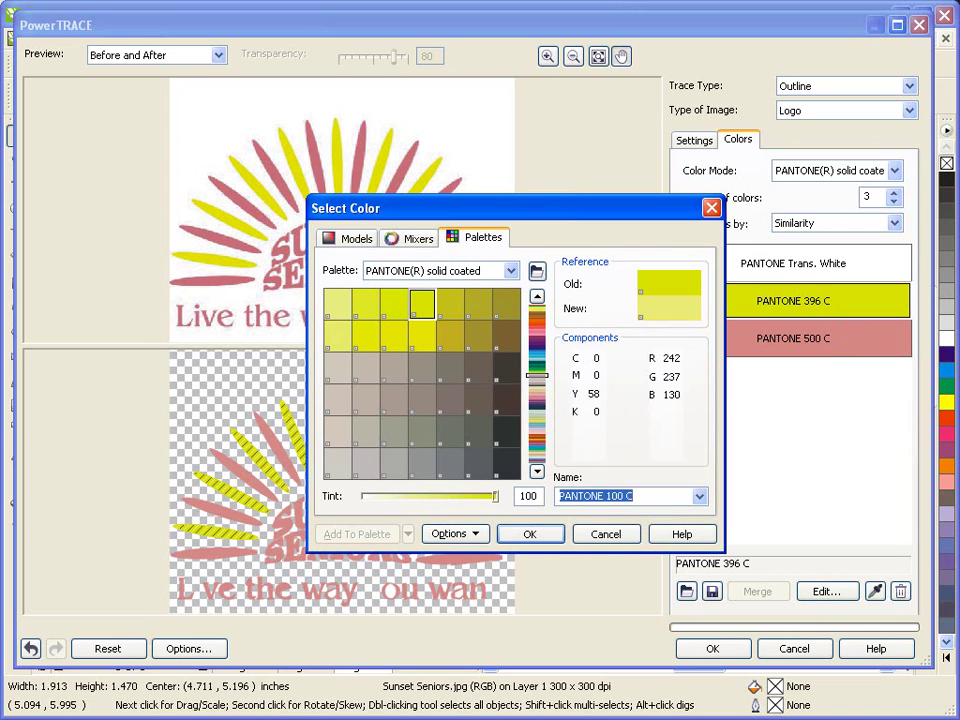
text(109)
click(555, 543)
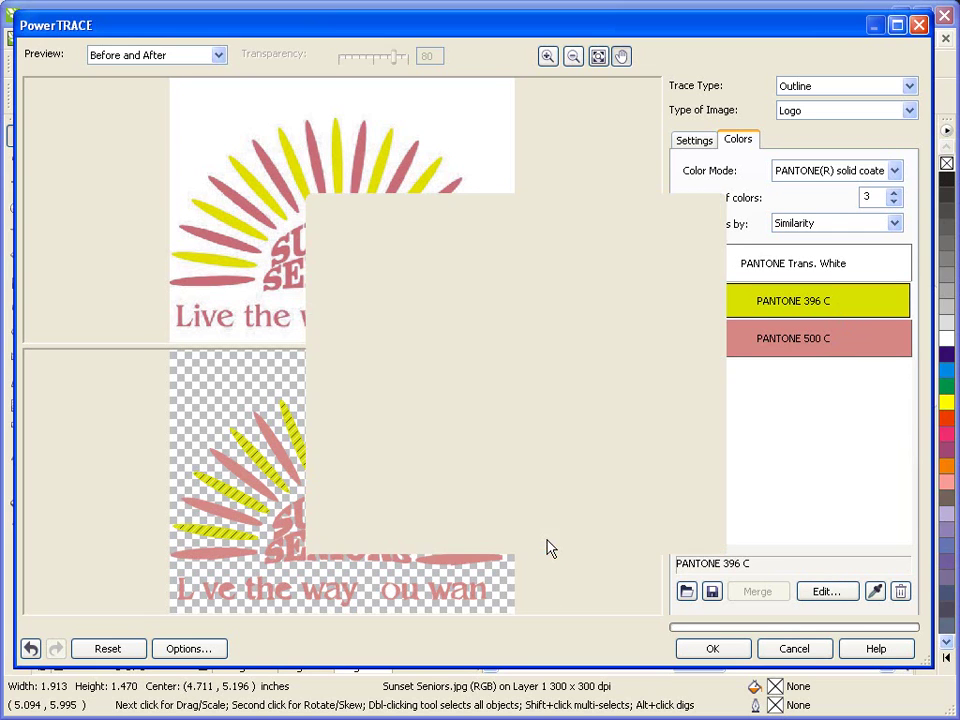
Change the pink PANTONE 500 C to maroon PANTONE 216 C.
click(786, 345)
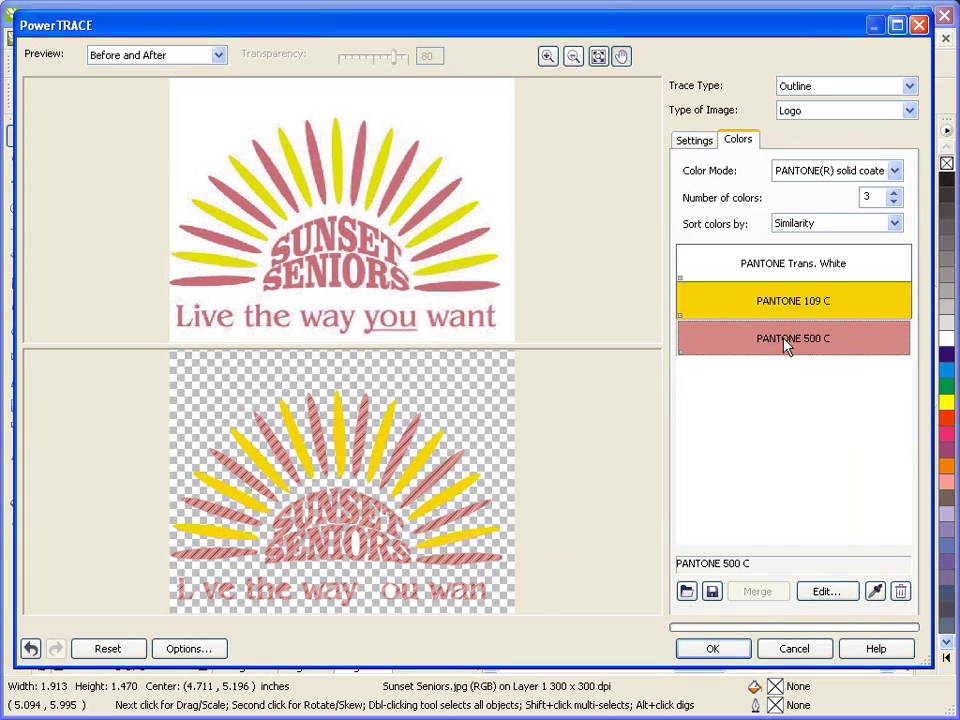
click(826, 592)
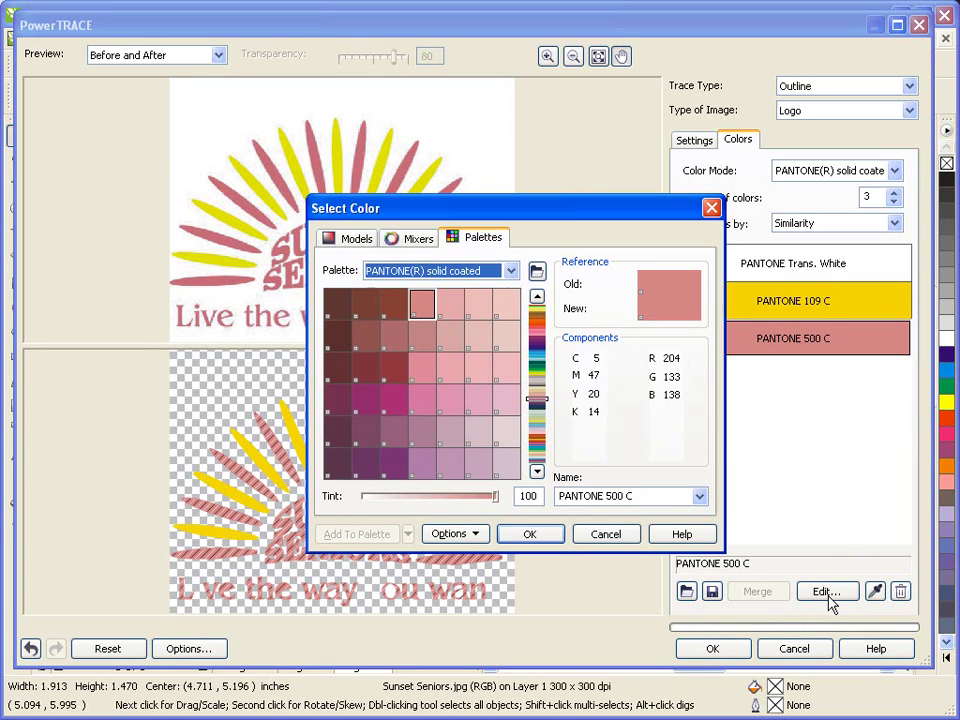
click(632, 496)
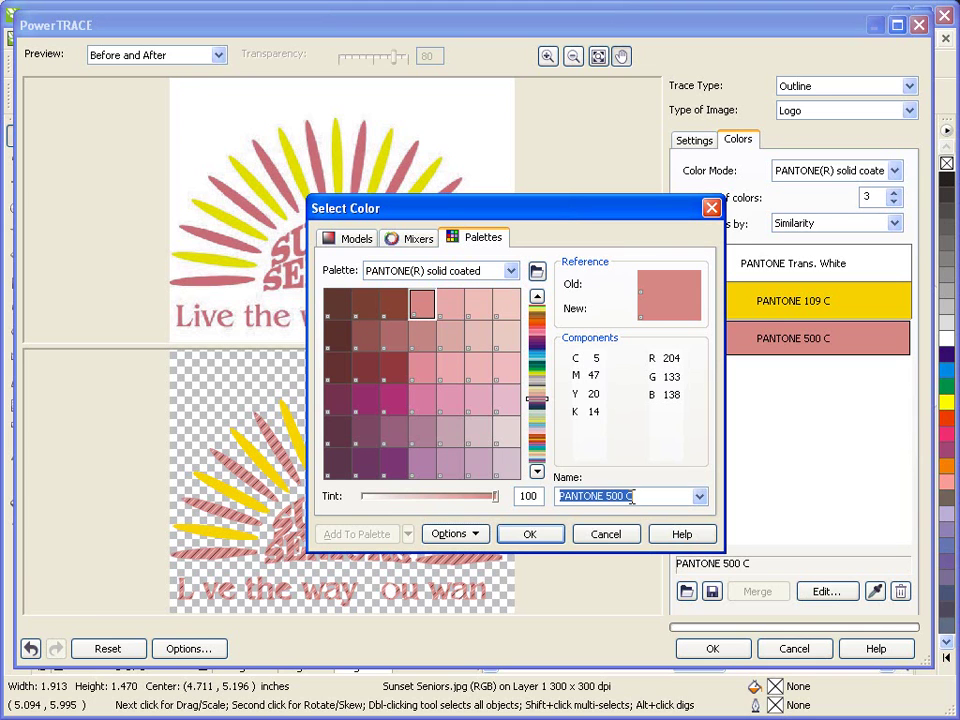
text(PANTONE 216)
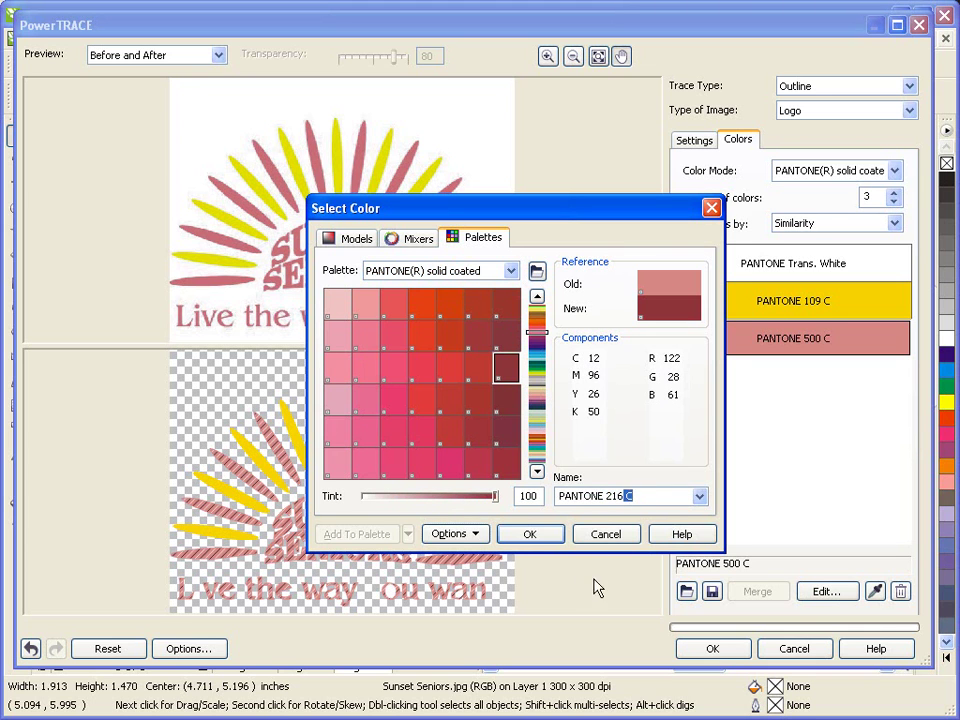
click(536, 538)
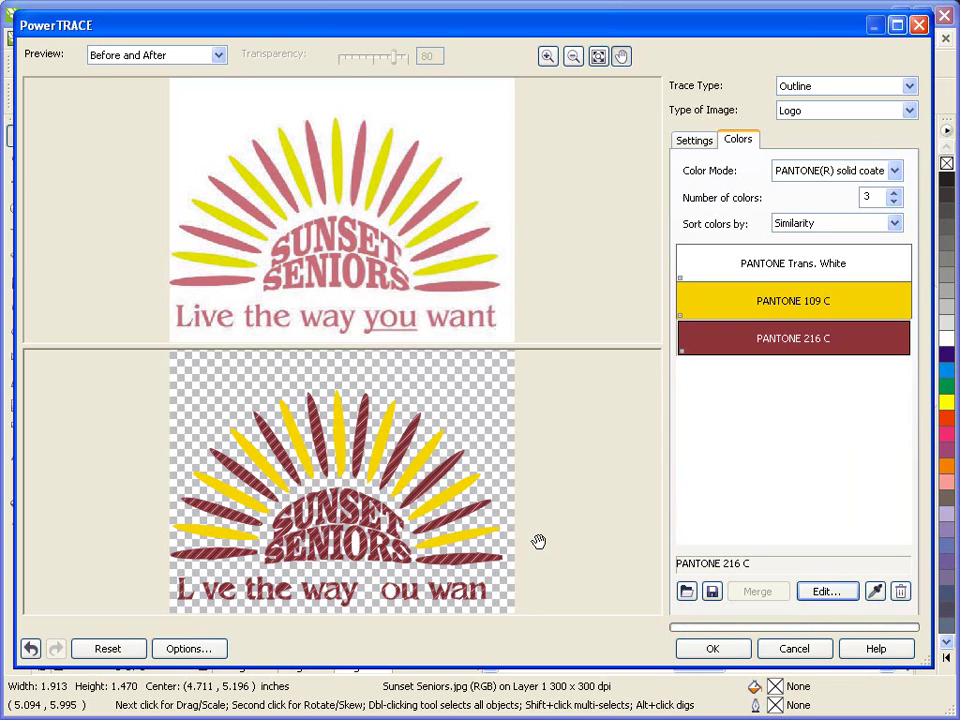
Accept the PowerTRACE result to place the traced Sunset Seniors logo on the page.
click(690, 649)
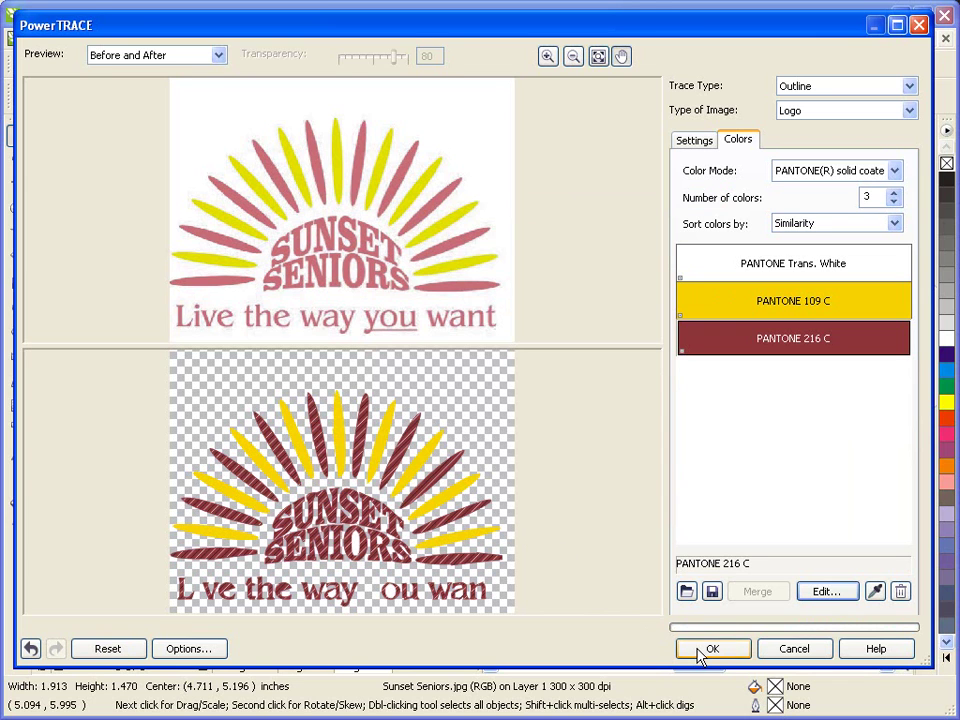